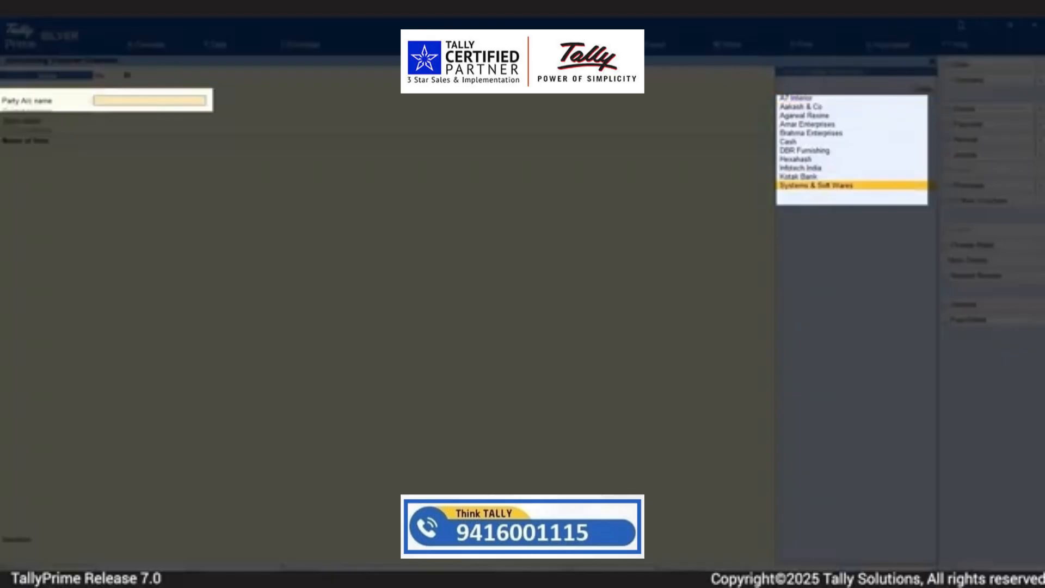
Set the sales voucher's party to Systems & Soft Wares, accept its dispatch and party details, and use buyer B2B ID Systemsoftwares
key("Return")
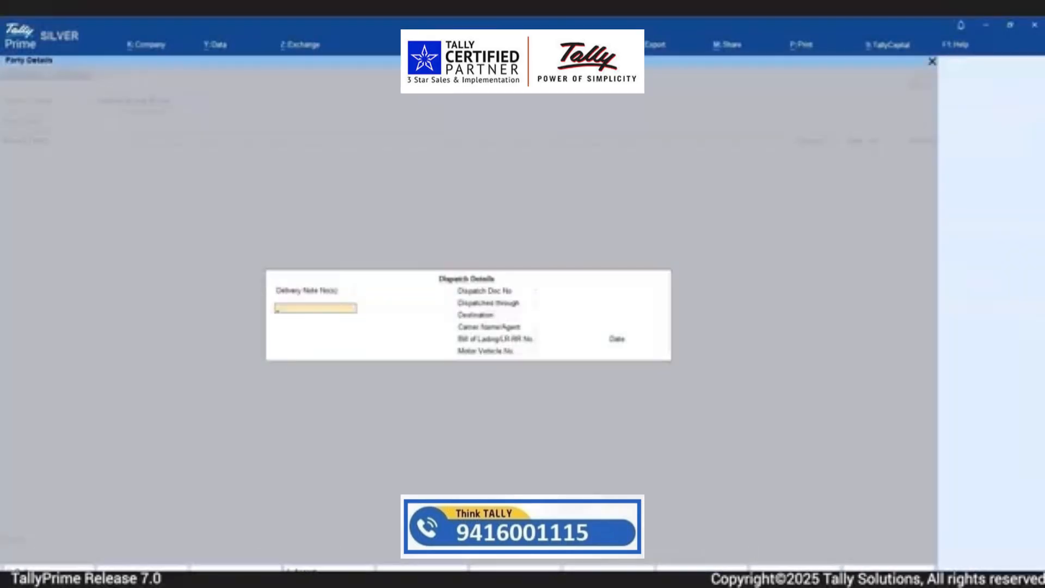
key("ctrl+a")
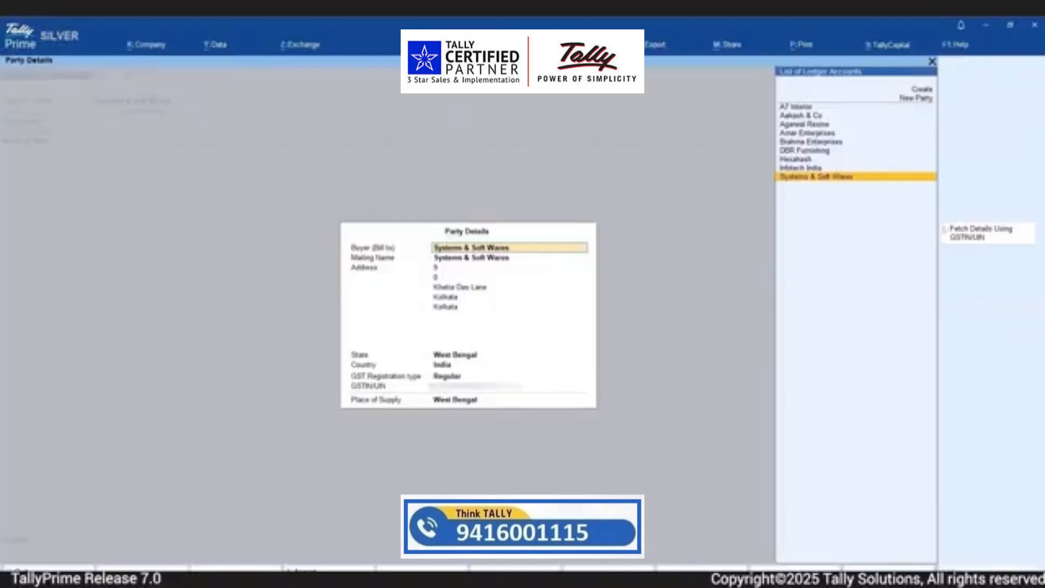
key("ctrl+a")
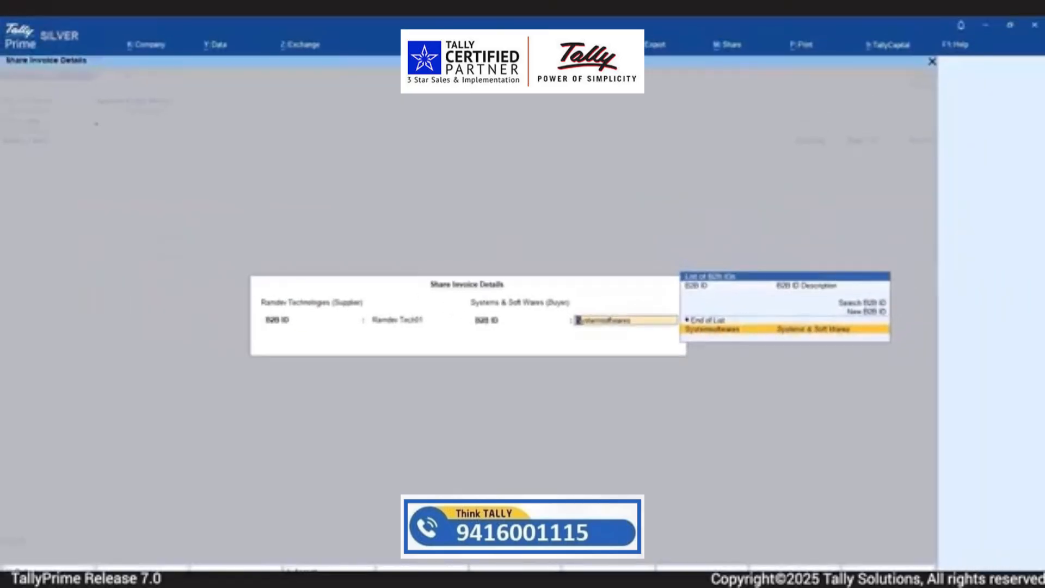
key("Return")
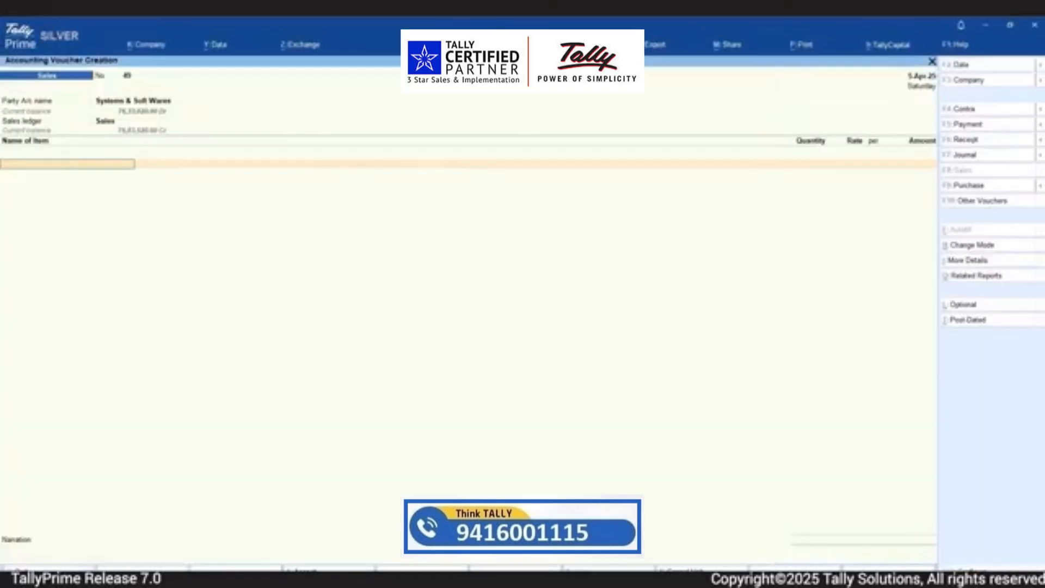
Add 400 Nos of Pendrive 32 Gb at a rate of 500.00 to the sales voucher, with IGST at 18%
key("Return")
type("400")
key("Return")
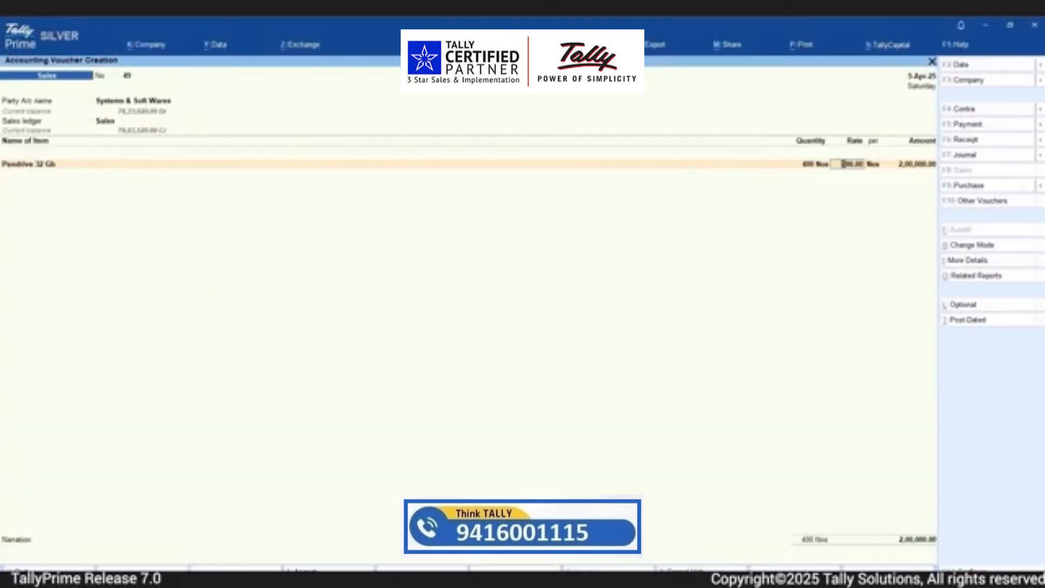
key("Return")
key("Return")
key("Return")
key("Return")
key("Return")
key("Return")
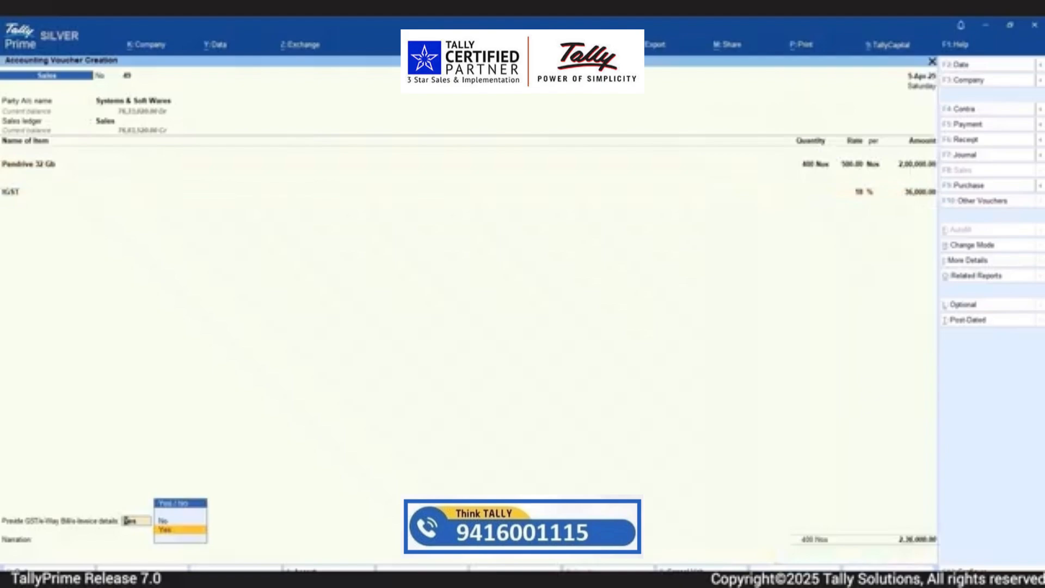
Decline providing GST/e-Way Bill/e-Invoice details, save the sales voucher, and share the invoice with Systems & Soft Wares via Bharat Connect
key("n")
key("Return")
key("Return")
key("Return")
key("Return")
key("Return")
key("Return")
key("Return")
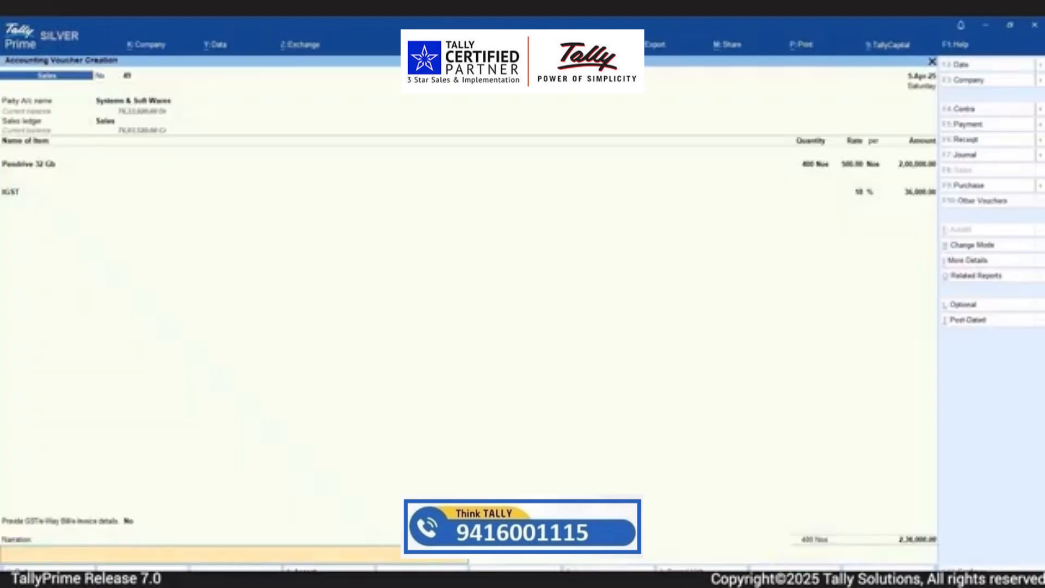
key("Return")
key("Return")
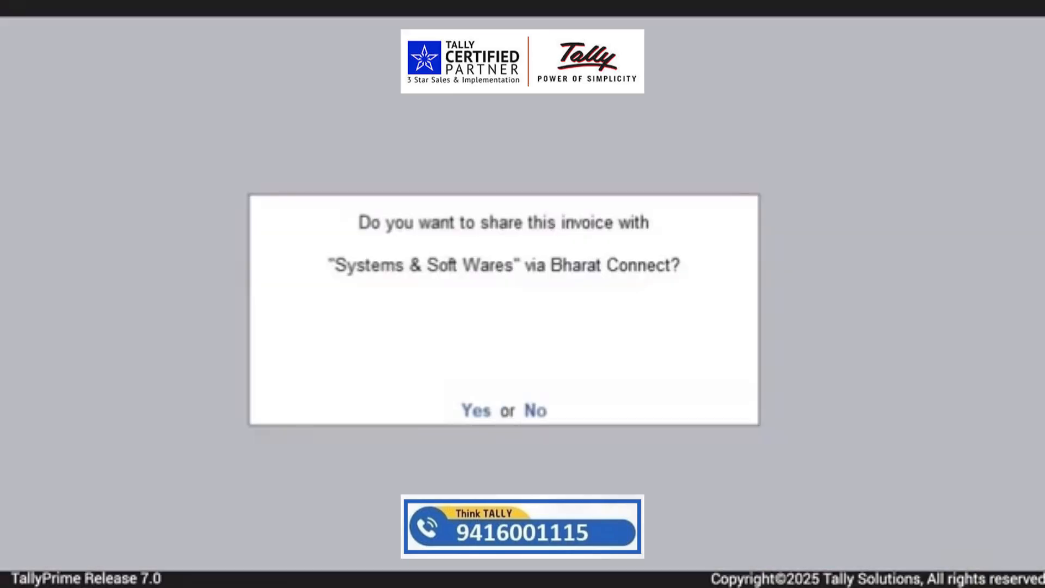
key("y")
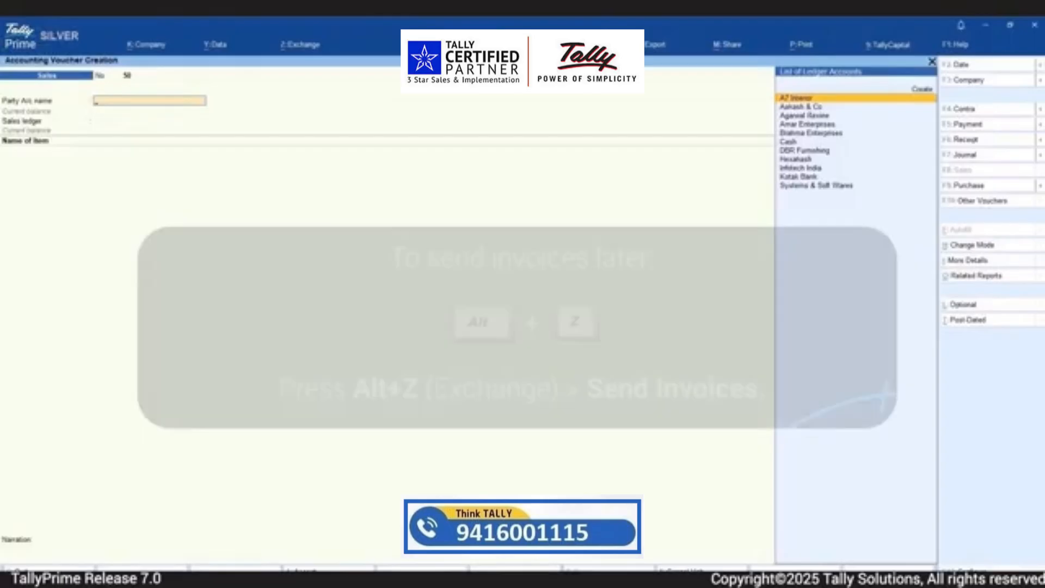
Open the Bharat Connect list of invoices ready to send
key("alt")
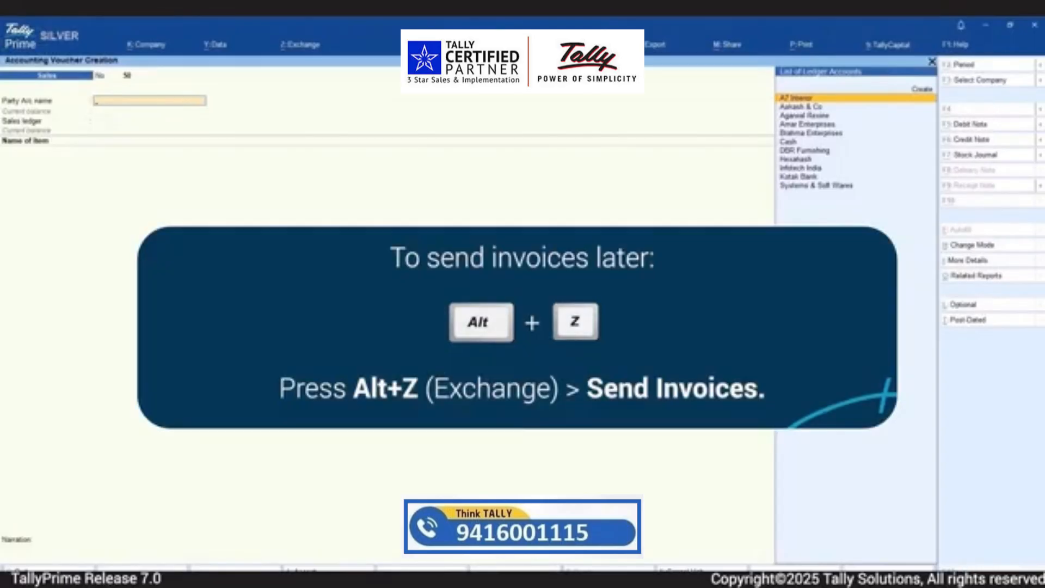
key("alt+z")
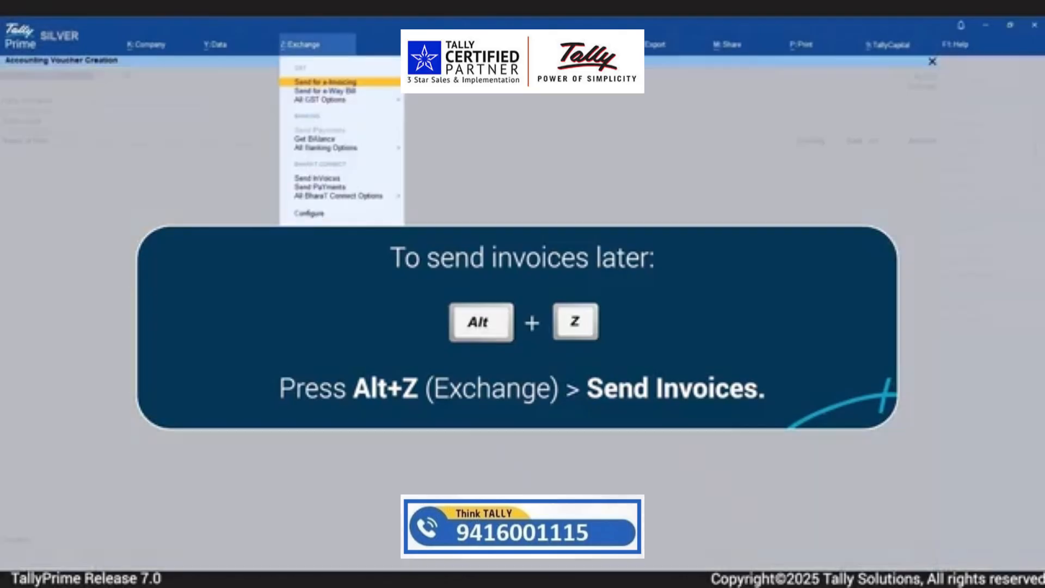
key("Down")
key("Down")
key("Down")
key("Down")
key("Down")
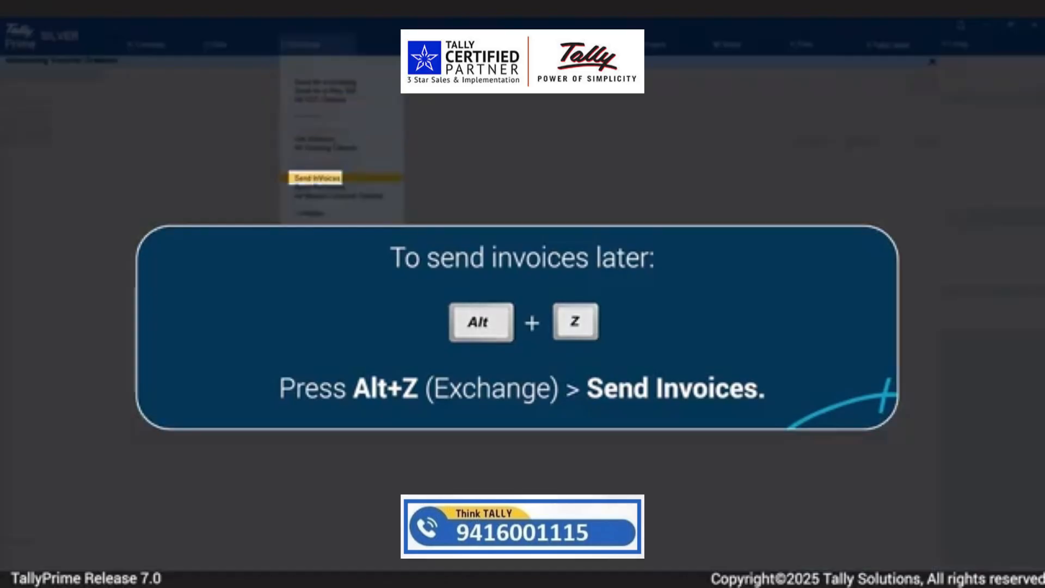
key("Return")
Send the 5-Apr-25 sales invoice with voucher no. 49 to Systems & Soft Wares via Bharat Connect
key("Down")
key("Down")
key("Down")
key("Down")
key("Down")
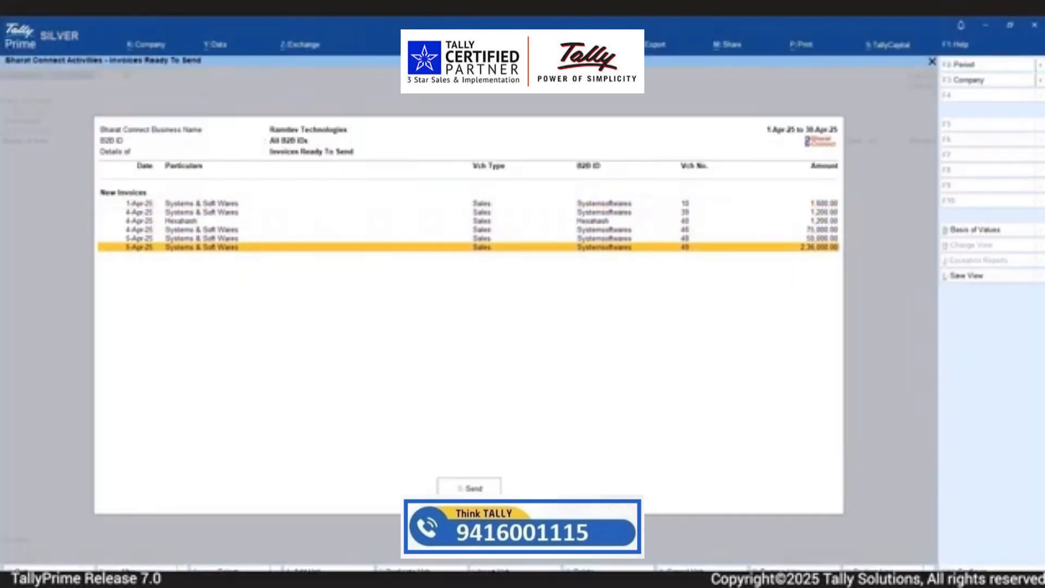
key("s")
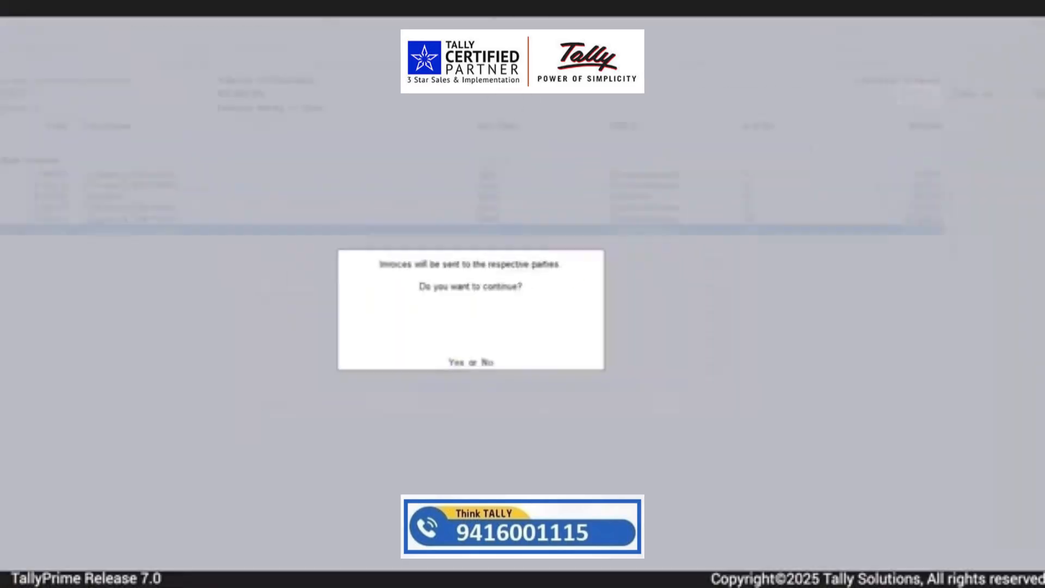
key("Return")
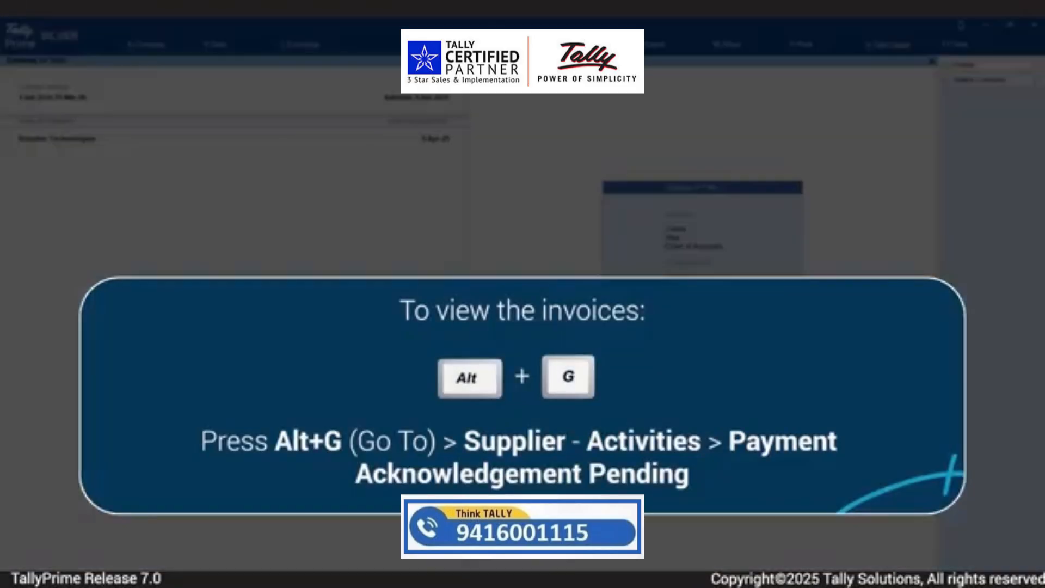
Open the Payment Acknowledgement Pending list in the Supplier - Activities report
key("alt+g")
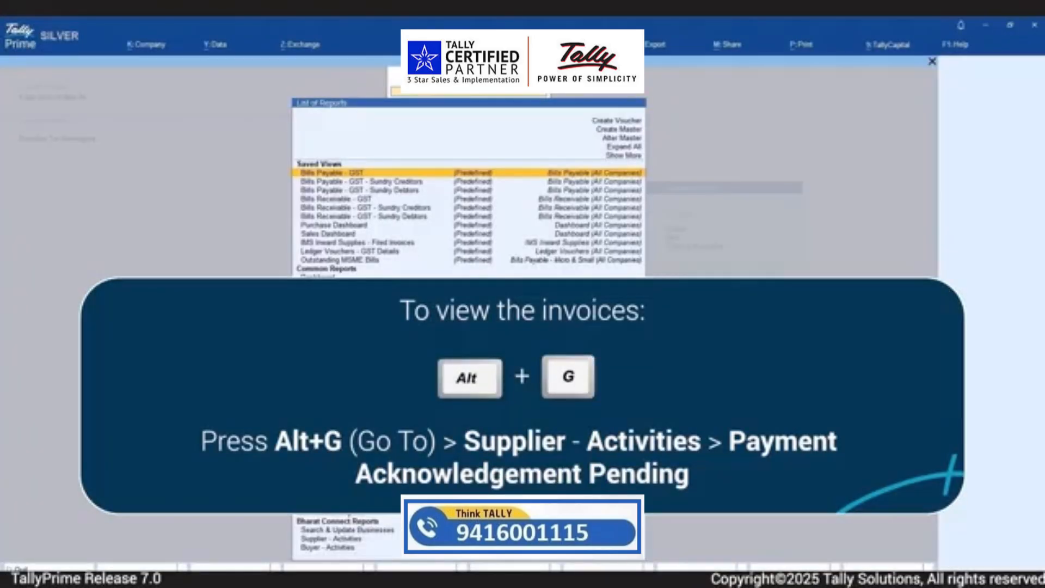
type("sup")
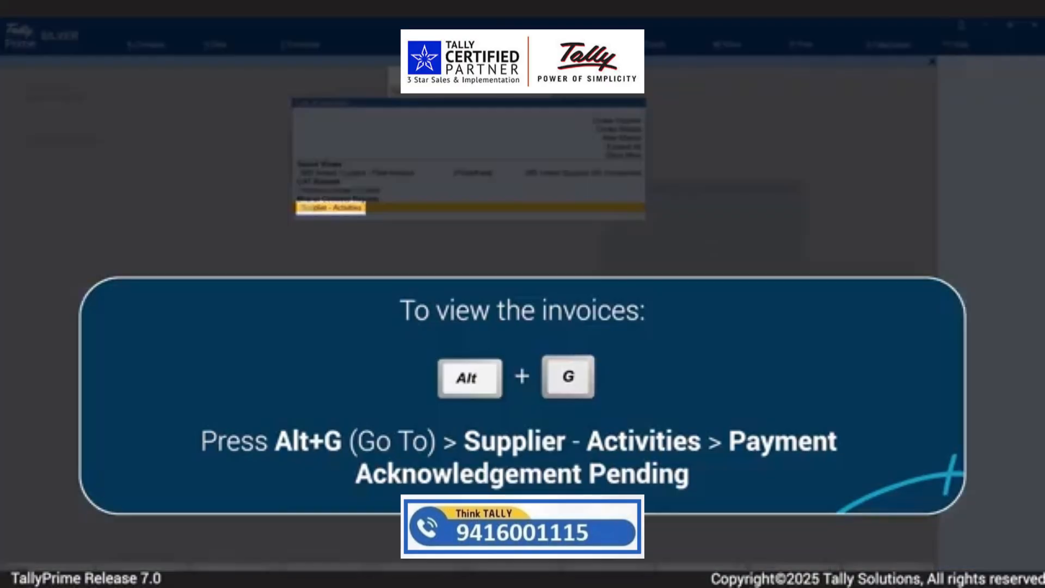
key("Return")
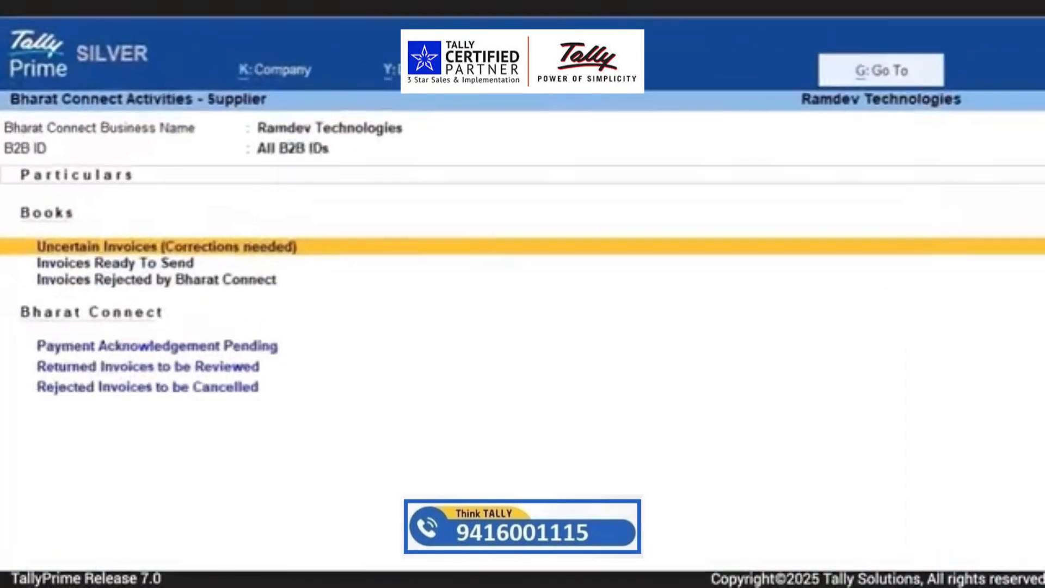
key("Down")
key("Down")
key("Down")
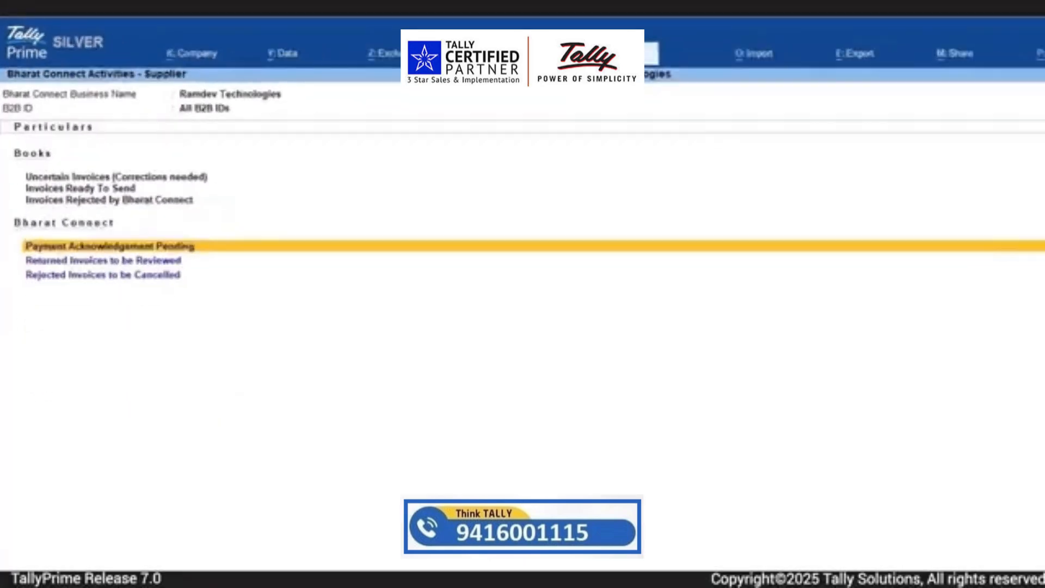
key("Return")
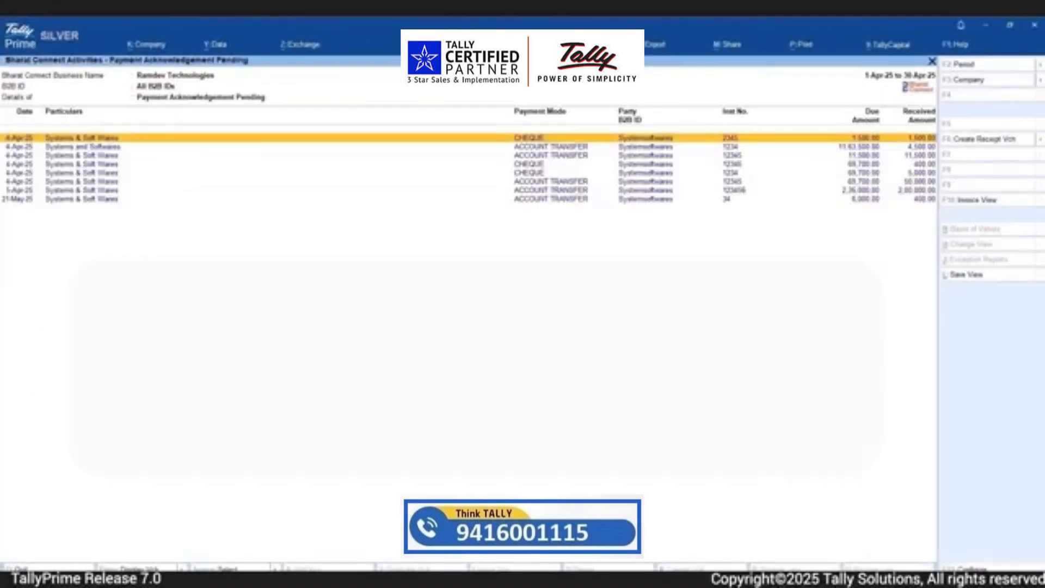
Acknowledge the 5-Apr-25 payment of 2,00,000.00 from Systems & Soft Wares with status Accept and the remark "Payment is Accepted"
key("Down")
key("Down")
key("Down")
key("Down")
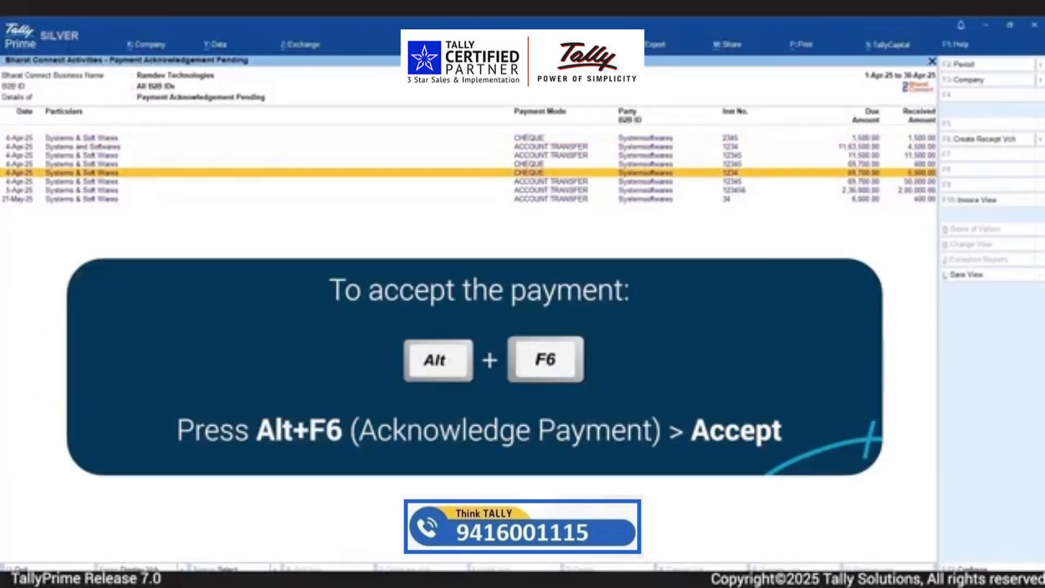
key("Down")
key("Down")
key("space")
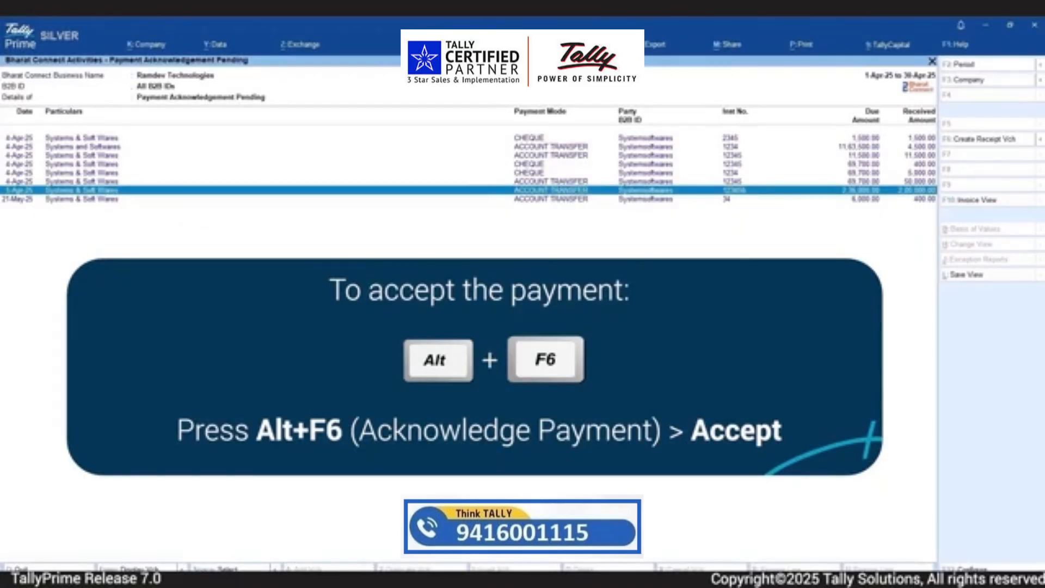
key("alt+F6")
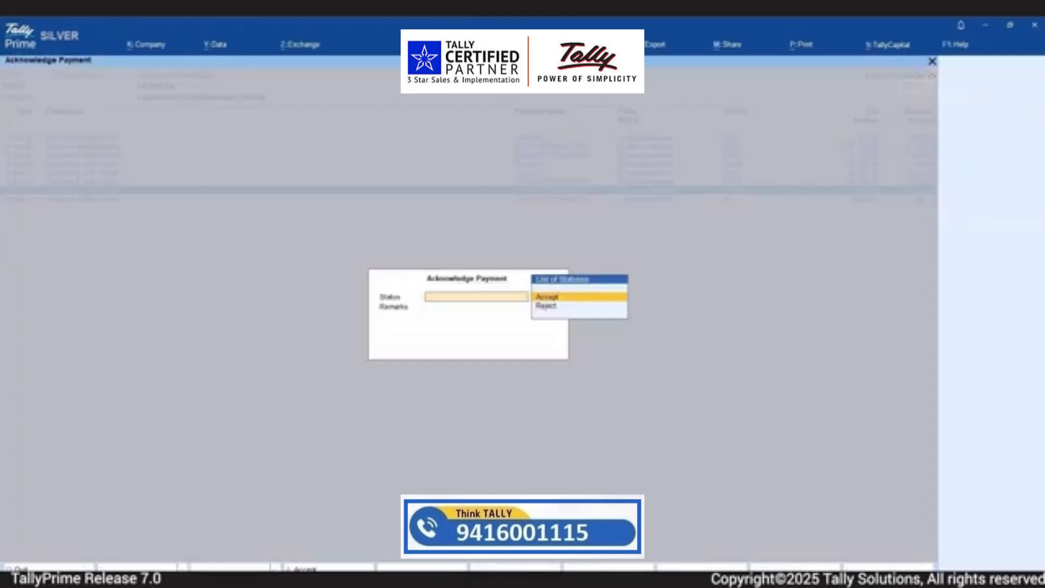
key("Return")
type("Payment is Accepted")
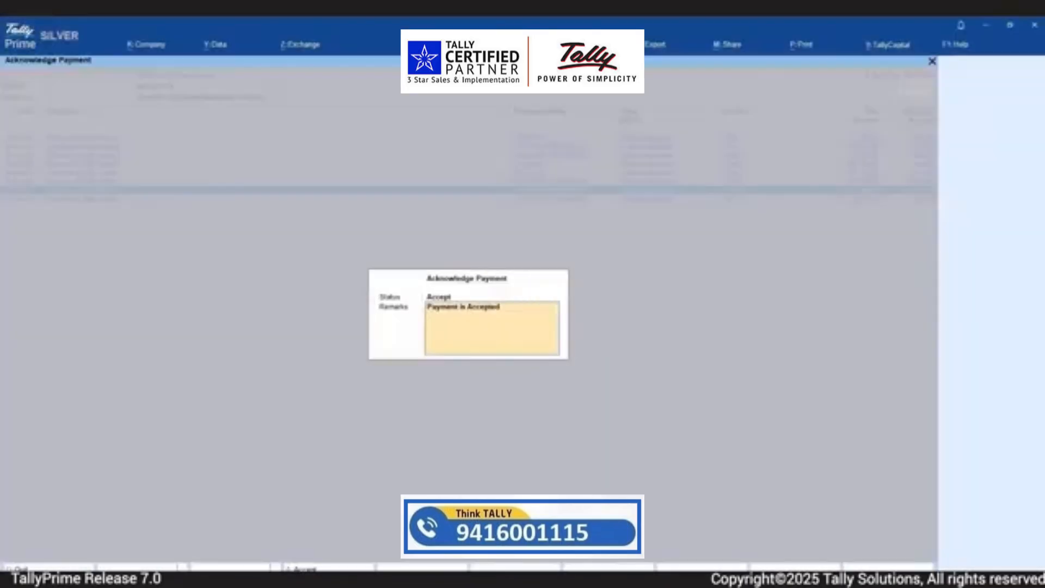
key("Return")
key("Return")
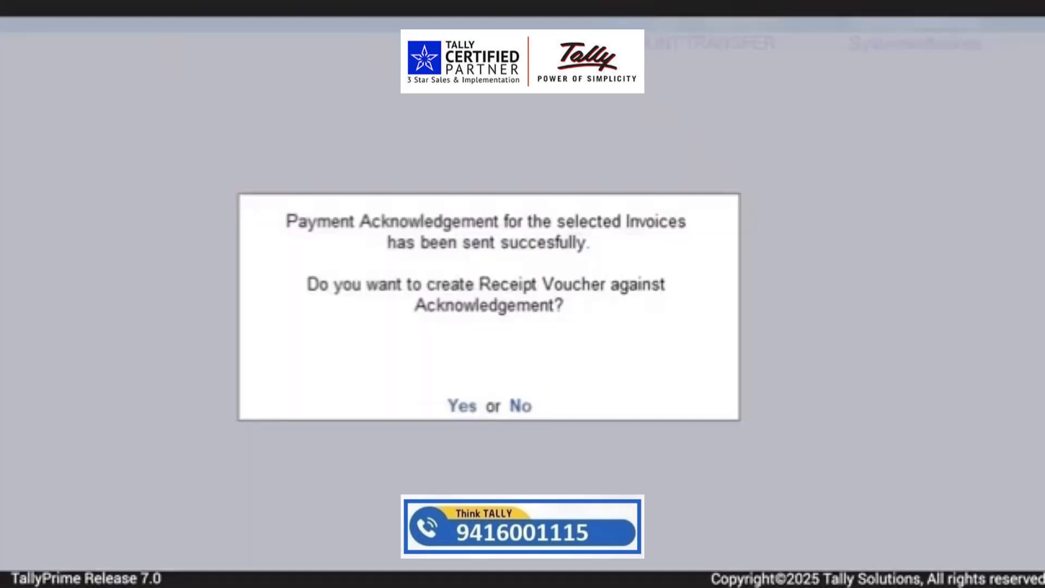
Create a receipt voucher against the acknowledgement, with Kotak Bank as the account and 2,00,000.00 from Systems & Soft Wares
key("y")
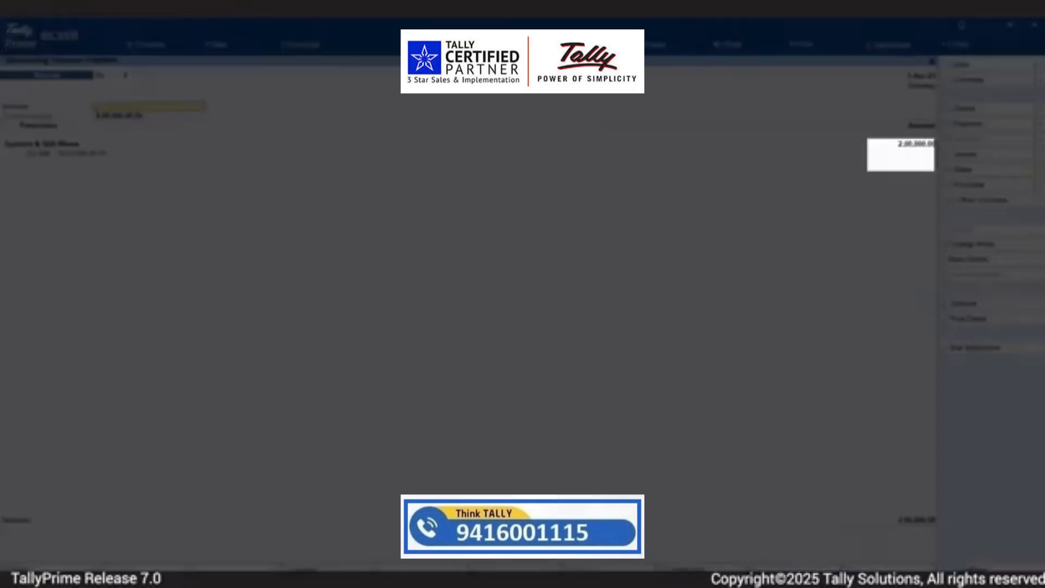
key("Down")
key("Down")
key("Return")
key("Return")
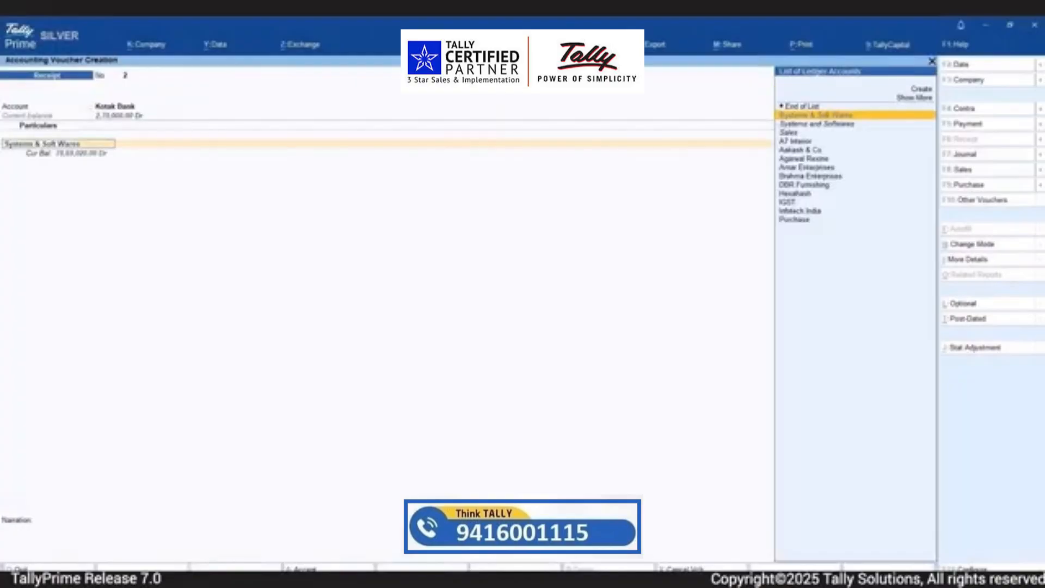
key("Return")
Allocate the 2,00,000.00 receipt against pending bill 49 in the bill-wise details
key("Return")
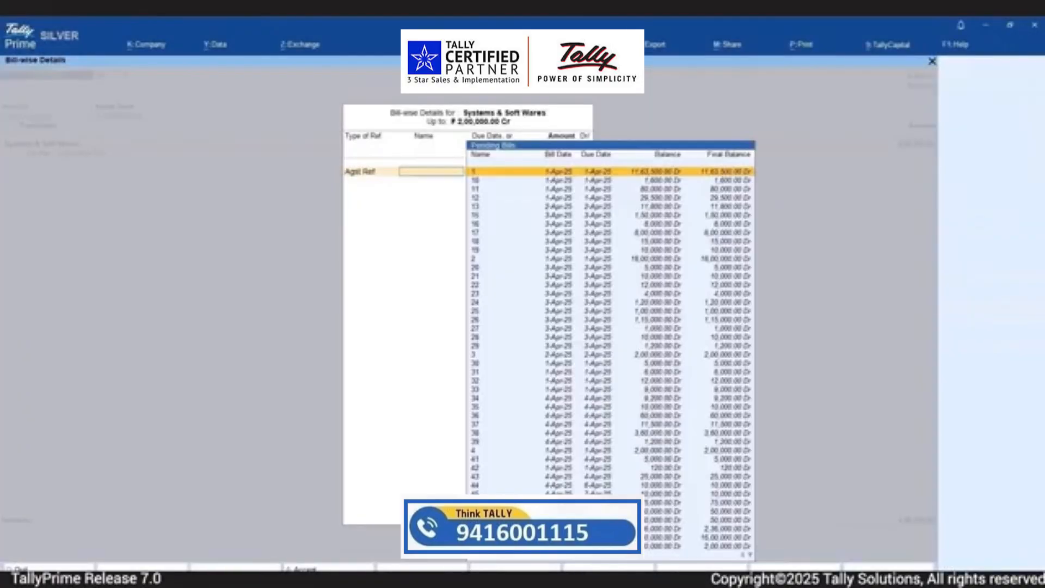
key("Down")
key("Down")
key("Down")
key("Down")
key("Down")
key("Down")
key("Down")
key("Down")
key("Down")
key("Down")
key("Down")
key("Down")
key("Down")
key("Down")
key("Down")
key("Down")
key("Down")
key("Down")
key("Down")
key("Down")
Accept the receipt's Cheque/DD bank allocation details with Bharat Connect Details set to Yes
key("Return")
key("Return")
key("Return")
key("Return")
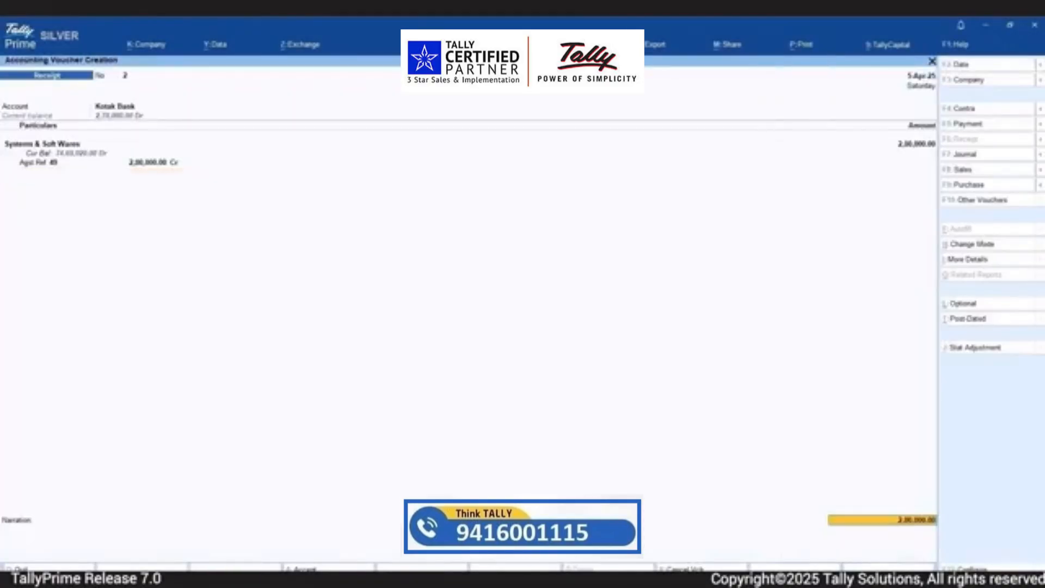
key("Return")
key("Return")
key("Return")
key("Return")
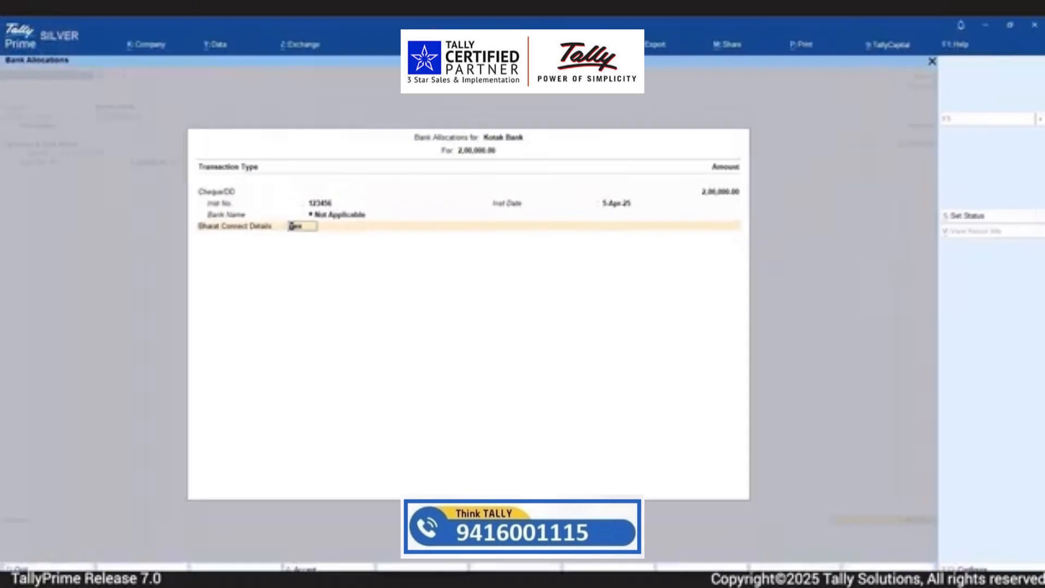
key("Return")
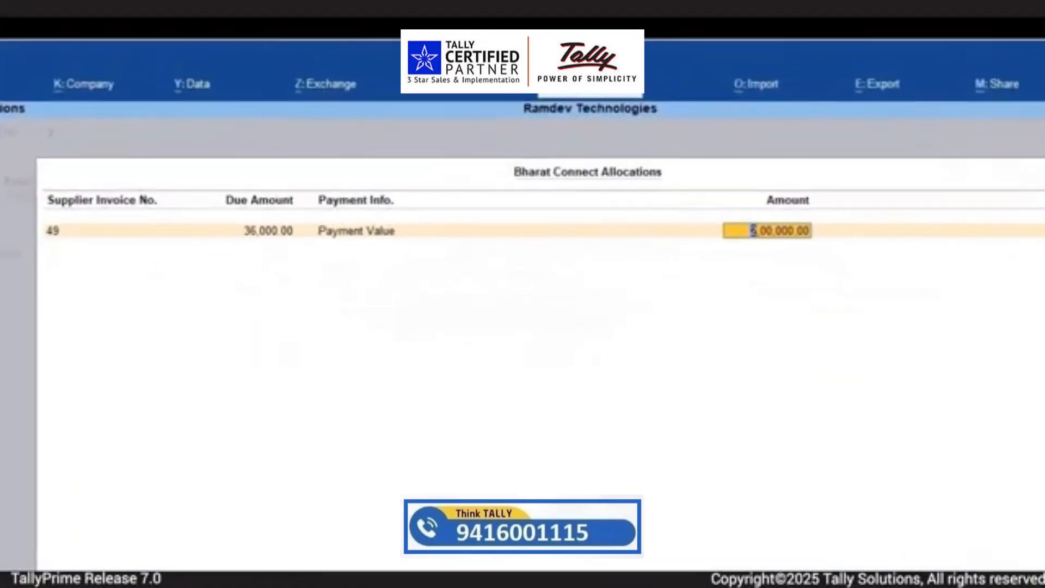
Set the Bharat Connect payment value for supplier invoice 49 to 2,00,000.00 and save the receipt voucher
type("2")
type("2")
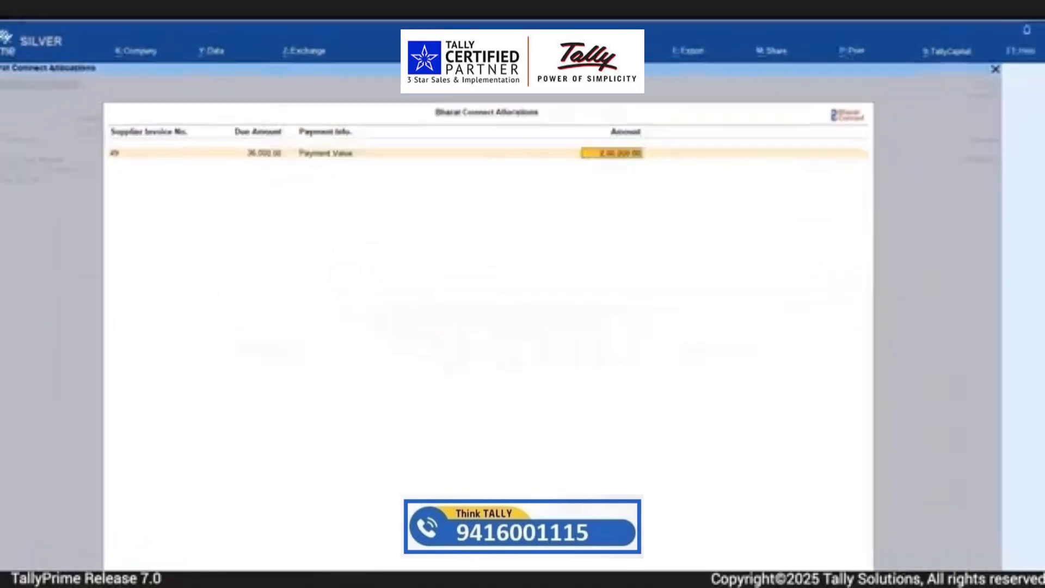
key("Return")
key("Return")
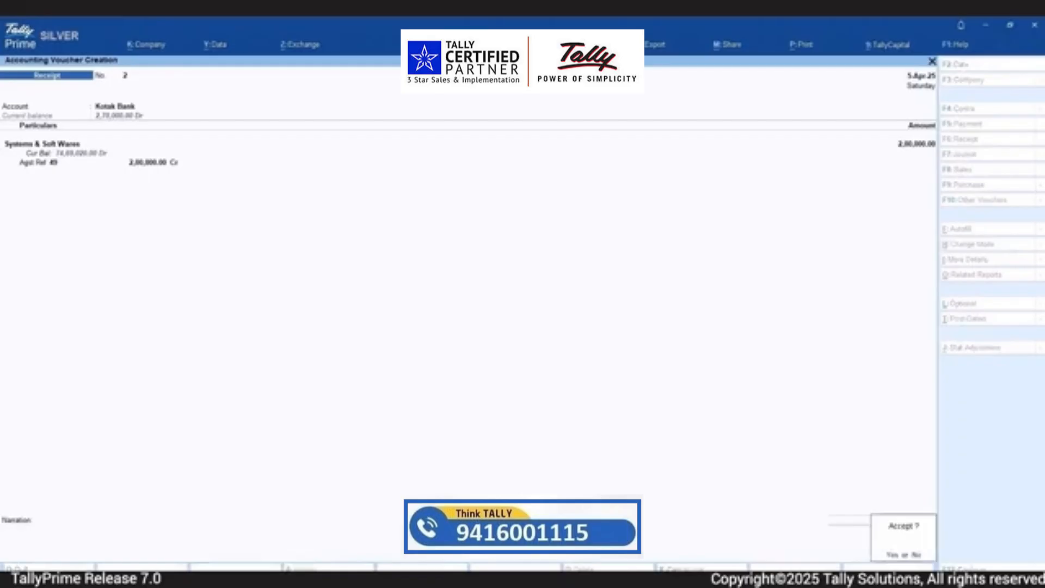
key("y")
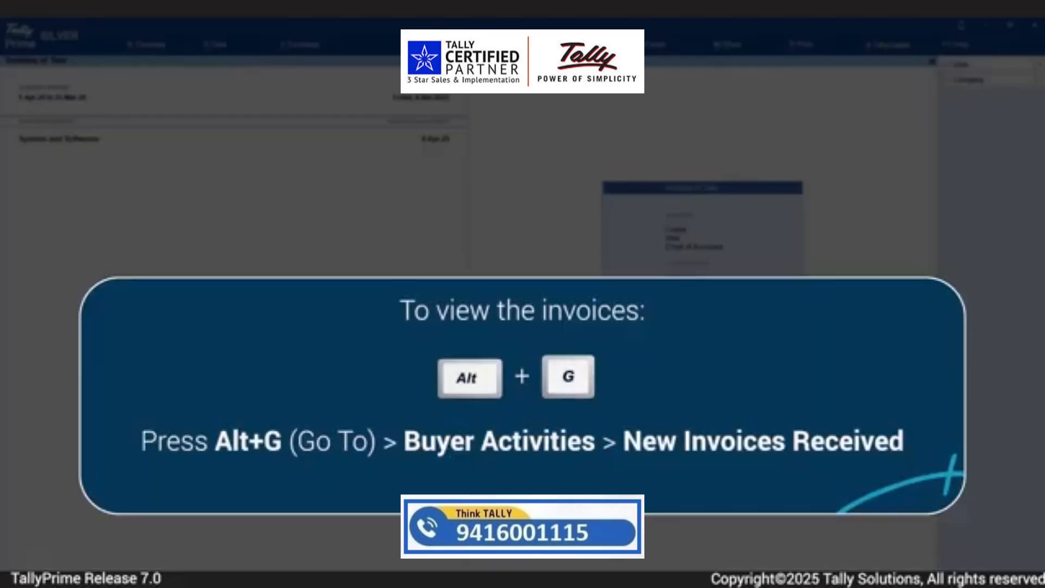
Open the New Invoices Received list from the Bharat Connect Buyer - Activities report
key("alt")
key("alt+g")
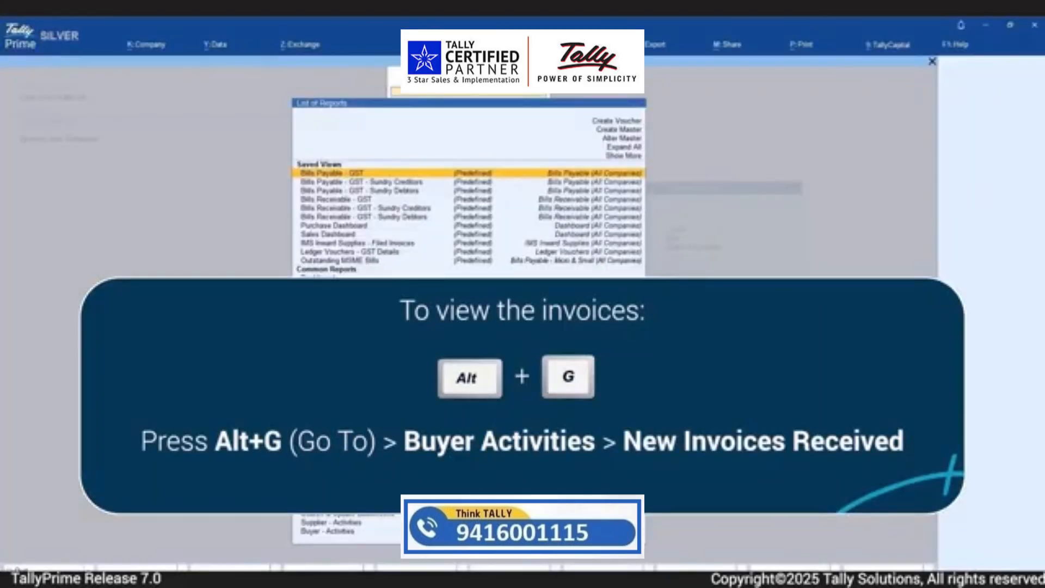
type("buy")
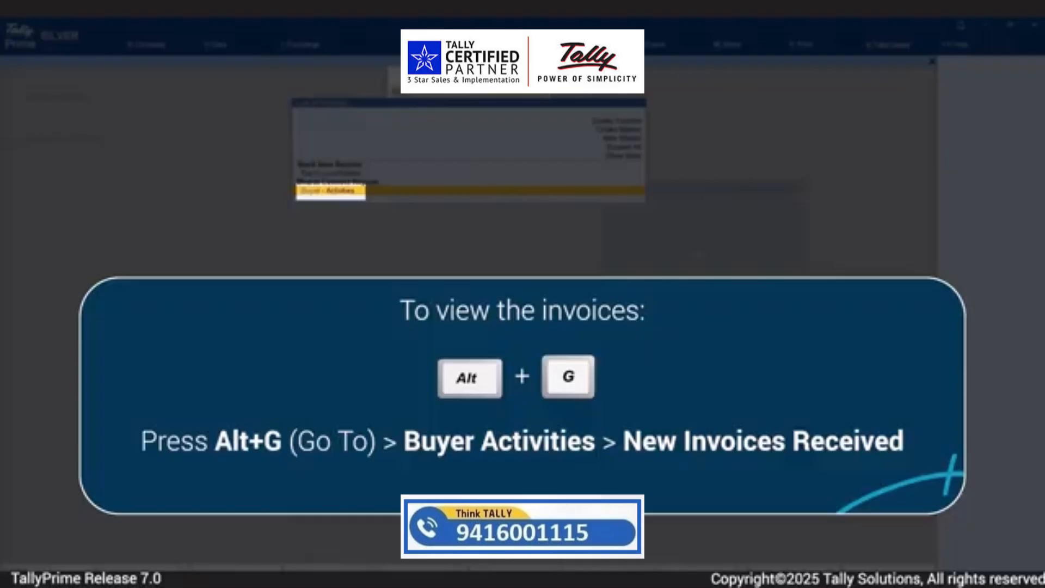
key("Return")
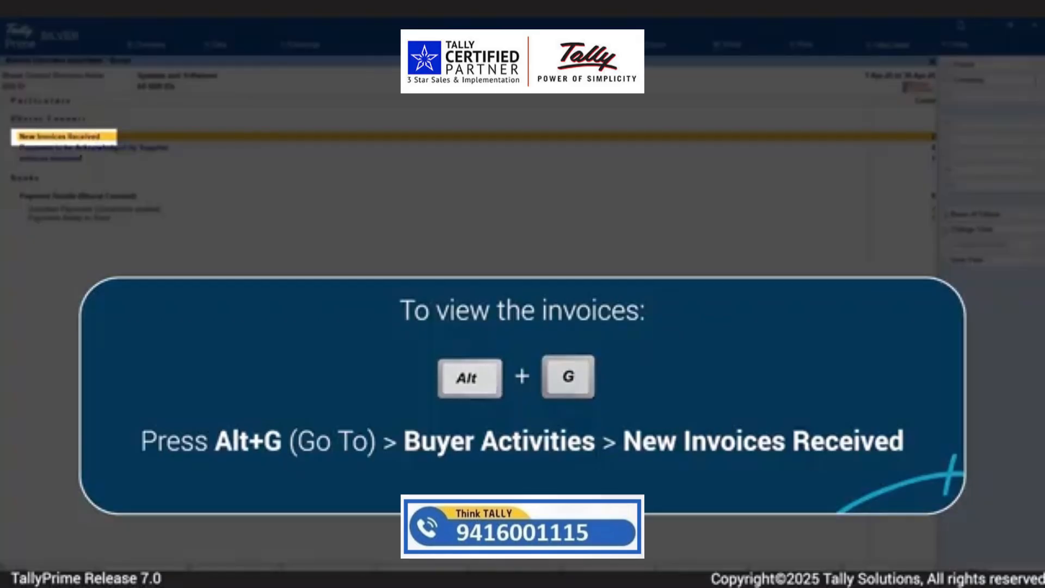
key("Return")
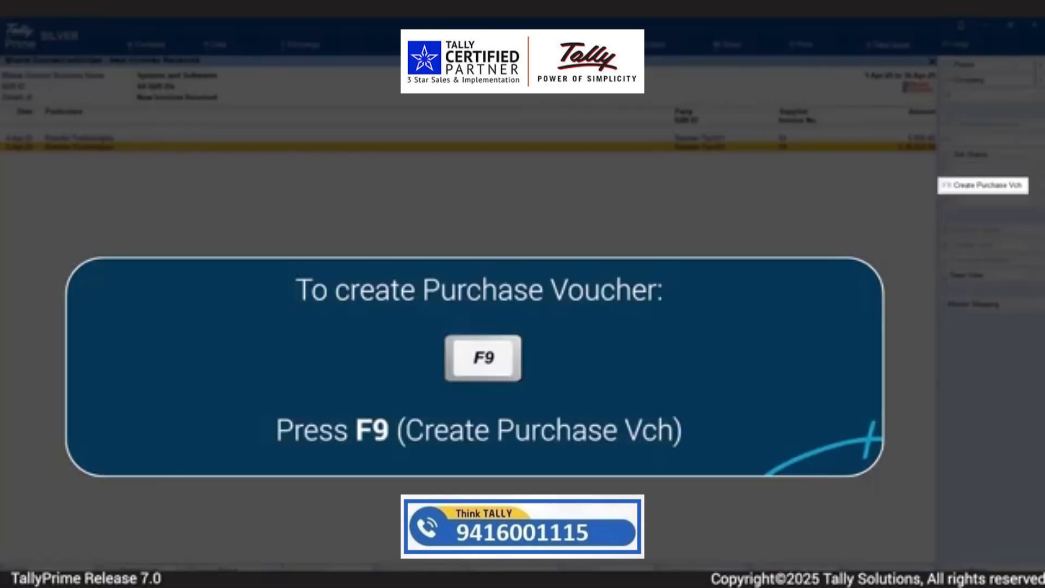
Create and save a Purchase voucher from the Ramdev Technologies invoice, with 2,36,000.00 allocated as a New Ref bill
key("F9")
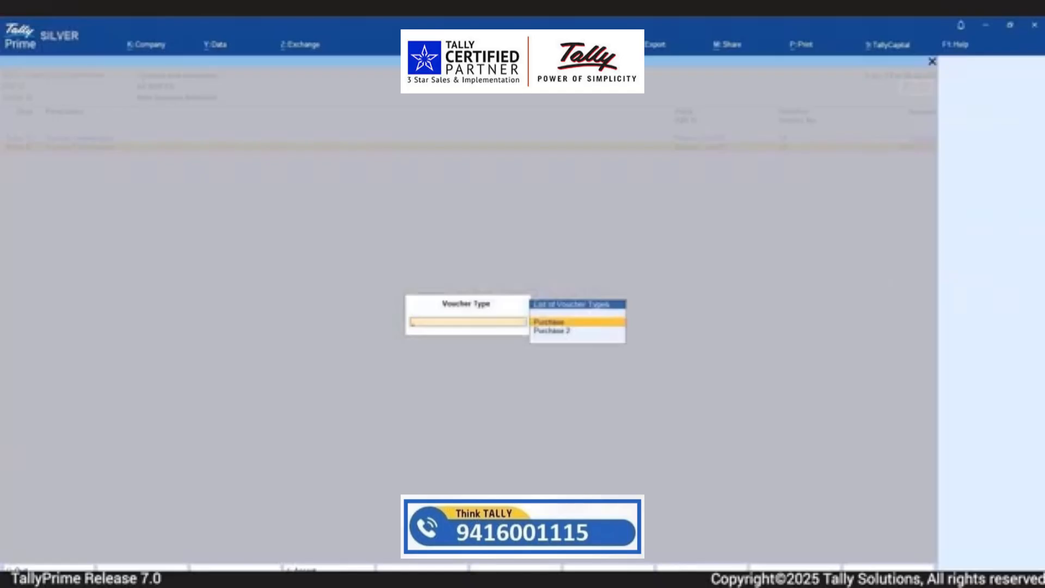
key("Return")
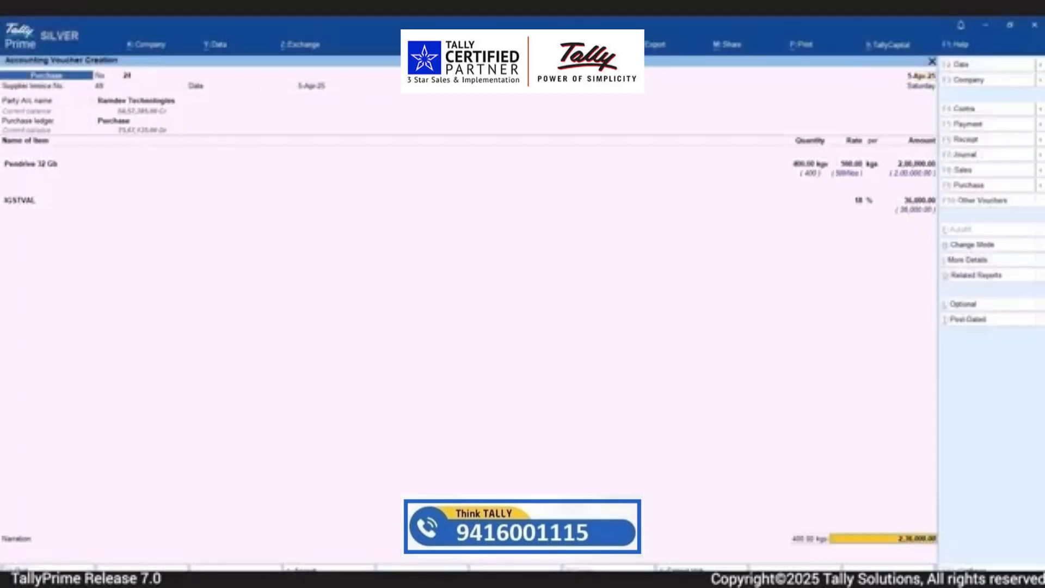
key("Return")
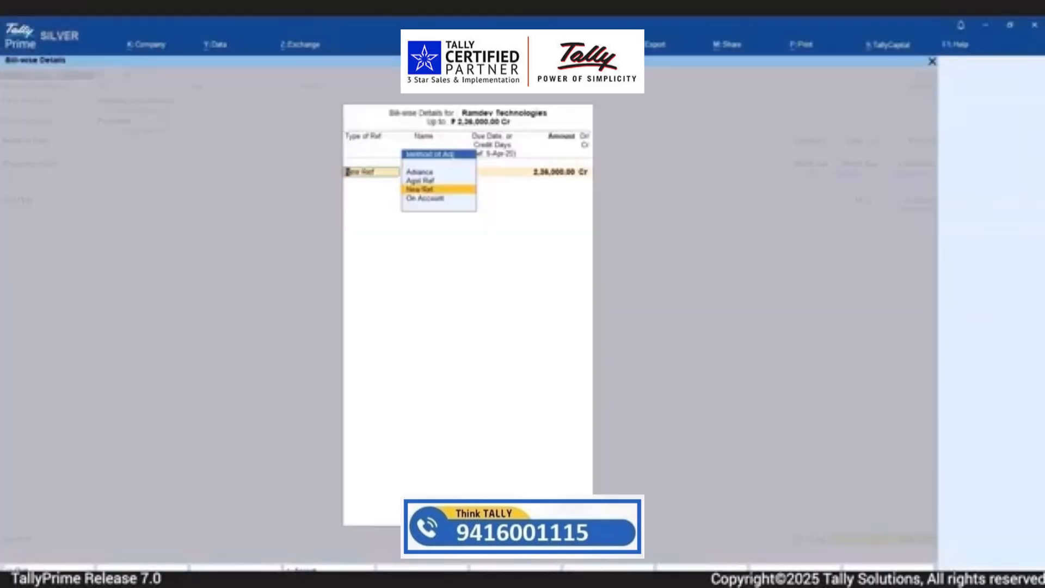
key("Return")
key("Return")
key("Return")
key("Return")
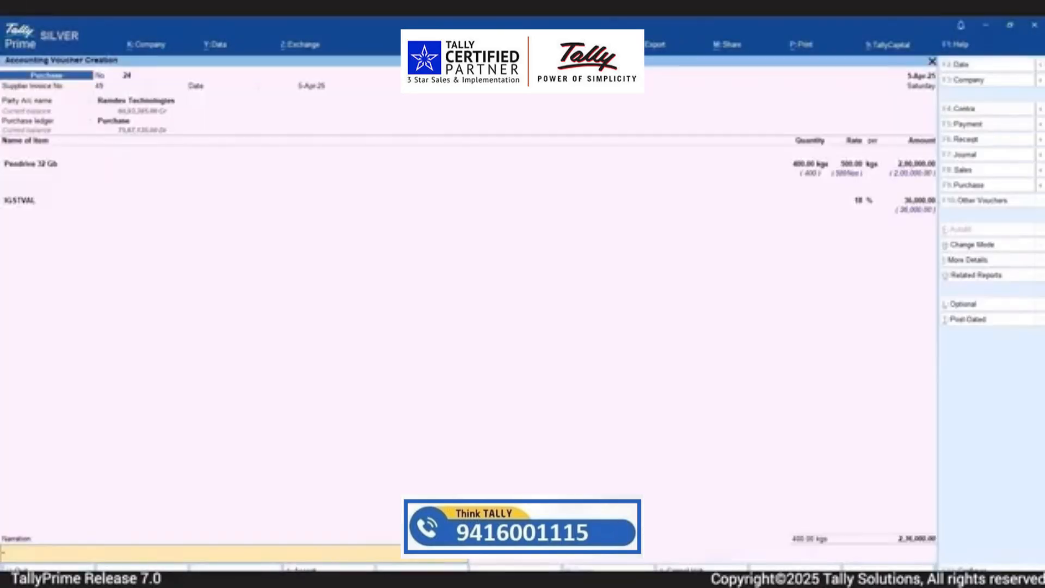
key("Return")
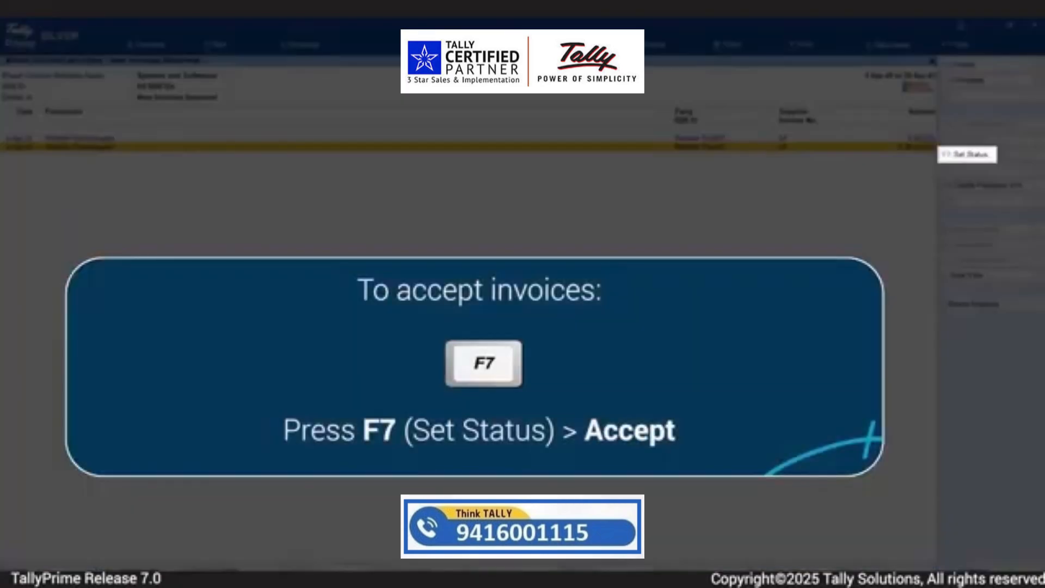
Set the received invoice's status to Accept with the remark "Invoice has been Accepted", and open Invoices Pending for Payment
key("F7")
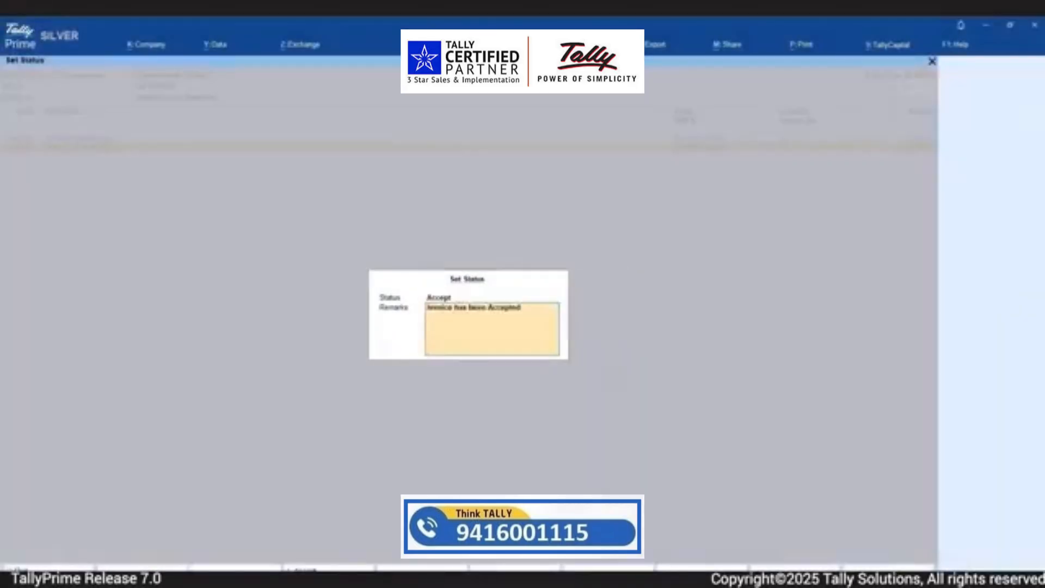
key("Return")
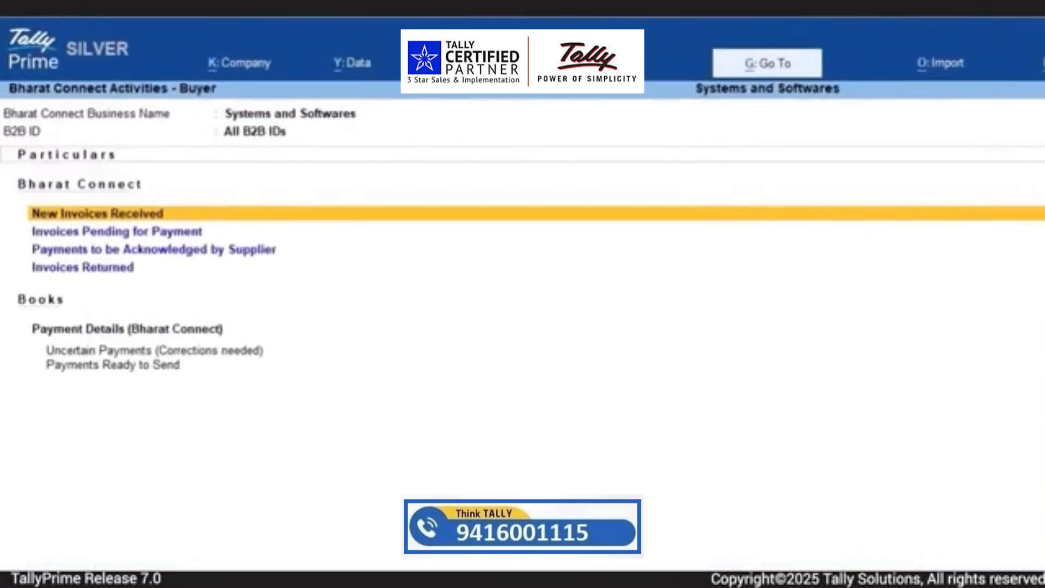
key("Down")
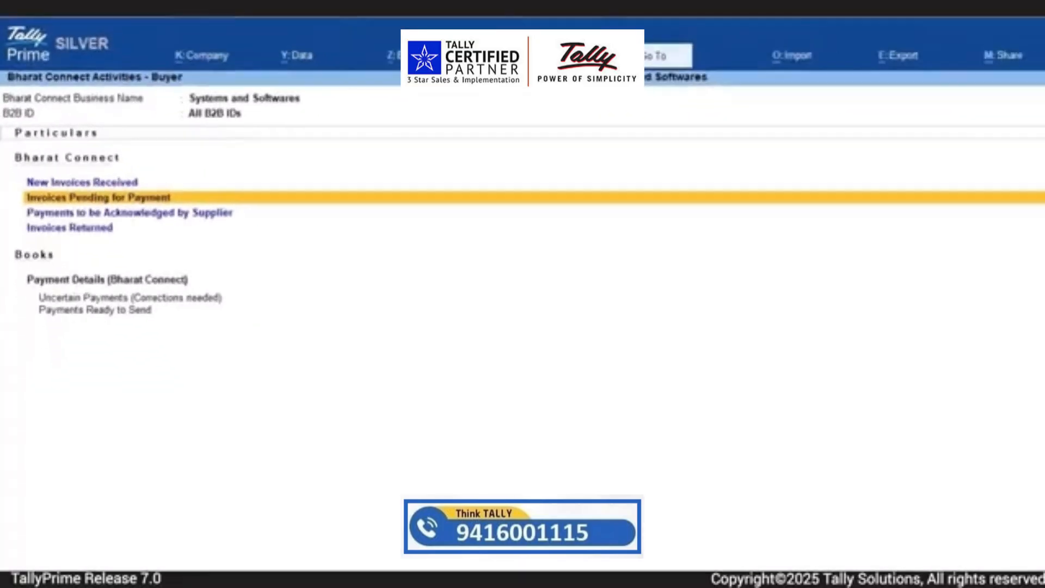
key("Return")
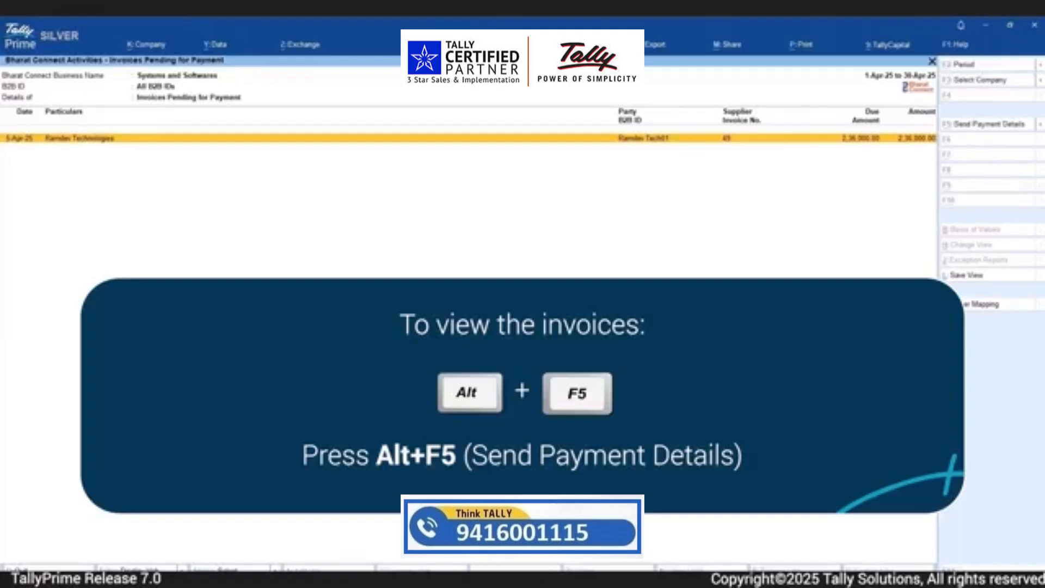
Enter payment details for supplier invoice 49: date 5-4-2025, mode ACCOUNT TRANSFER, UTR/Inst. No. 123456 and amount 2,00,000.00
key("alt+F5")
key("Return")
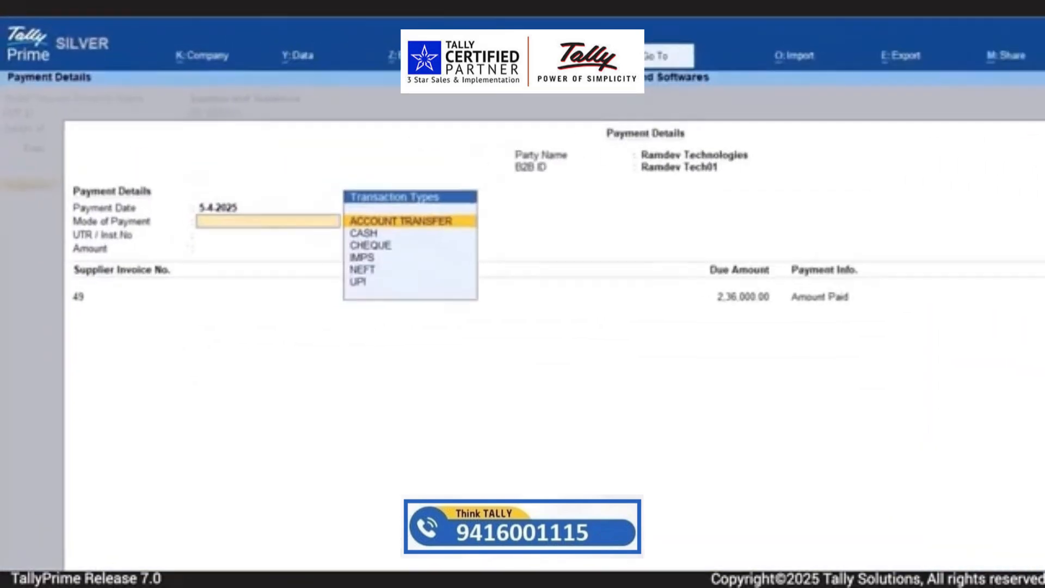
key("Return")
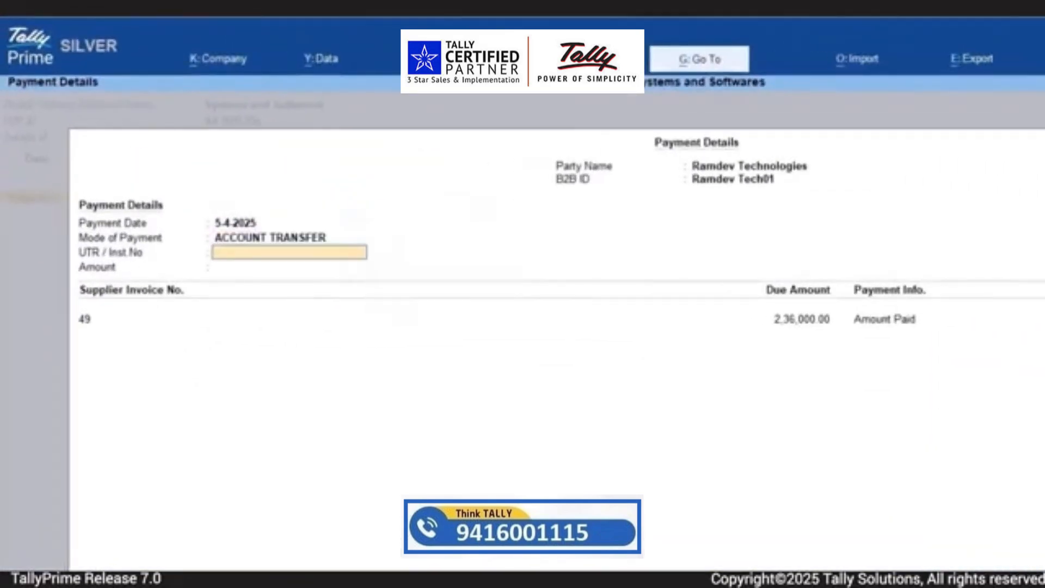
type("123456")
key("Return")
type("200000")
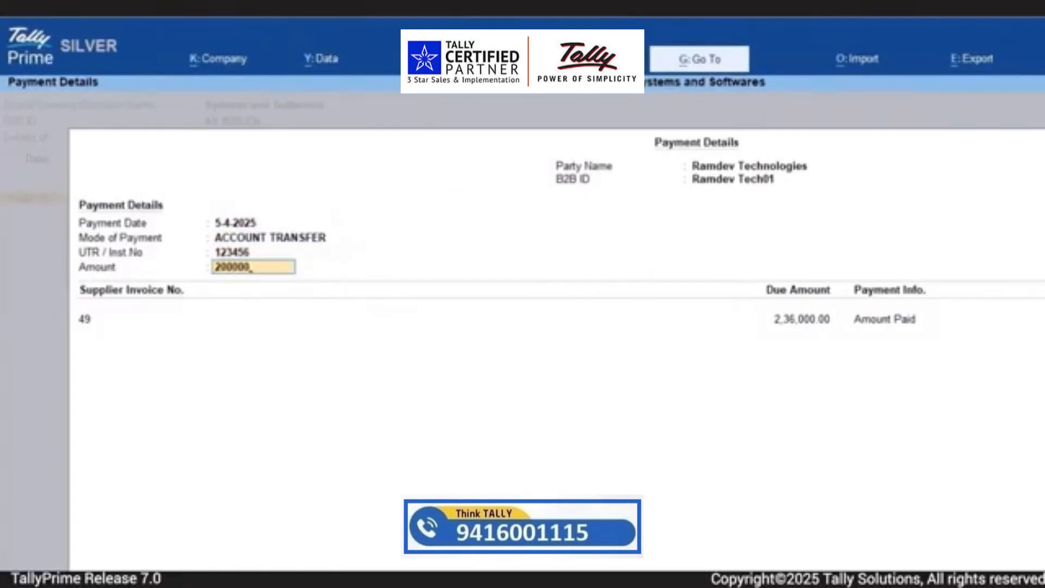
key("Return")
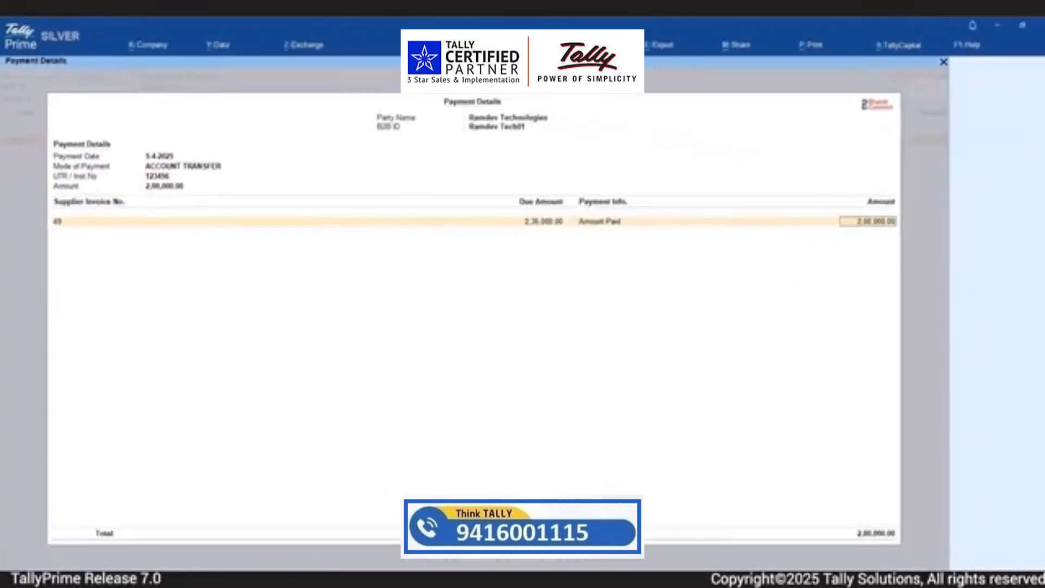
Allocate 2,00,000.00 as Amount Paid for supplier invoice 49 and send the payment details via Bharat Connect
key("Return")
key("Return")
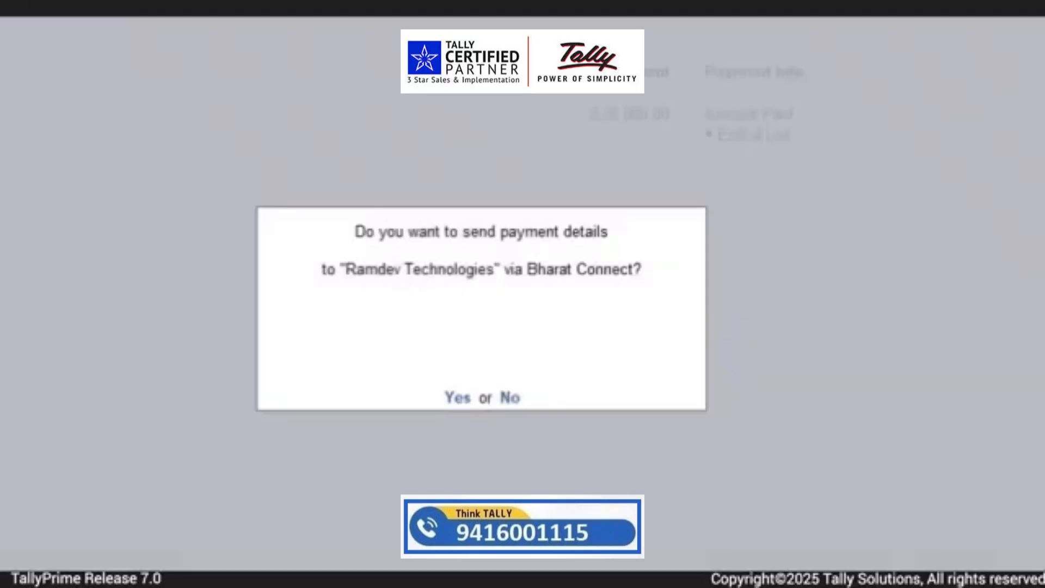
key("Return")
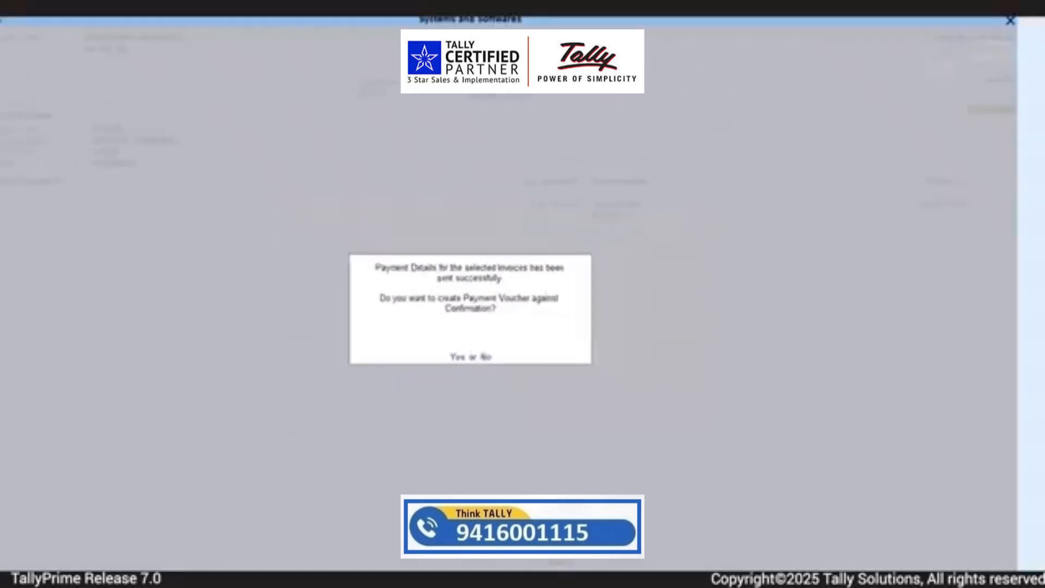
Create a payment voucher against the confirmation, with HDFC as the account and 2,00,000.00 to Ramdev Technologies
key("Return")
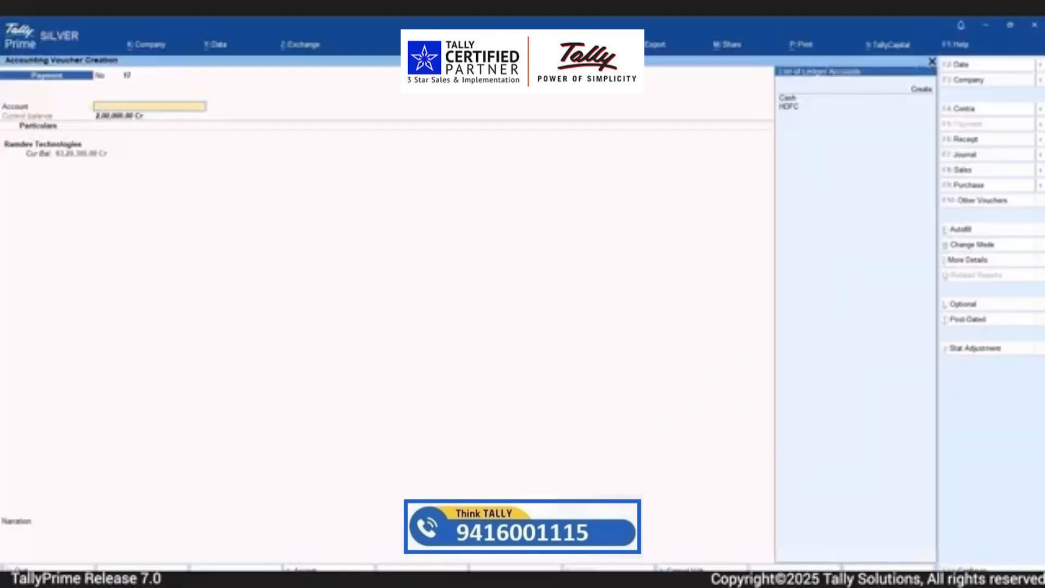
key("Down")
key("Down")
key("Return")
Accept the 2,00,000.00 payment as On Account in the bill-wise details
key("Return")
key("Return")
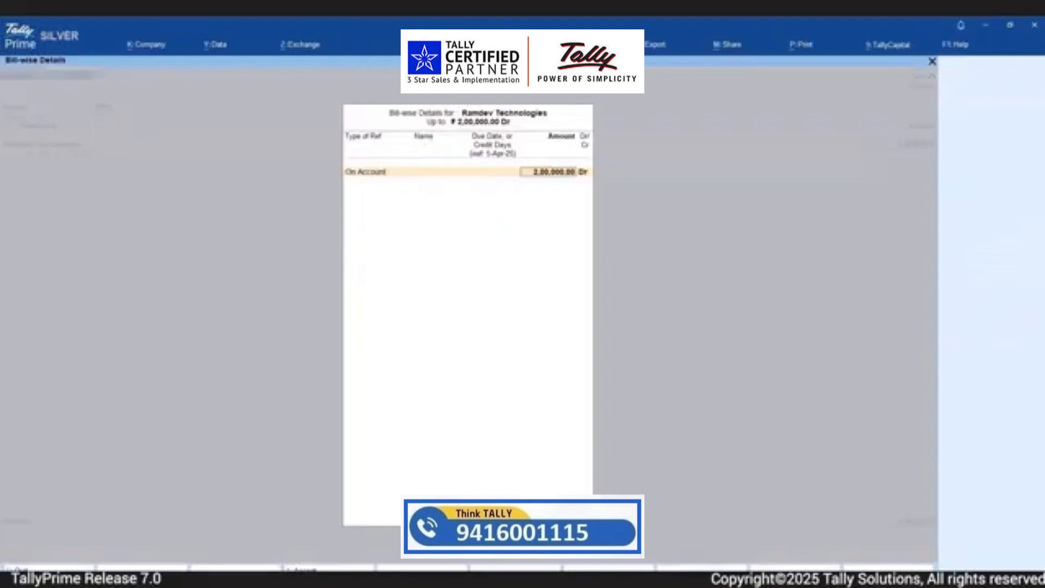
key("Return")
Accept the HDFC Cheque allocation with cheque range Not Applicable, Inst. No. 123456, date 5-Apr-25 and Bharat Connect Details set to Yes
key("Return")
key("Return")
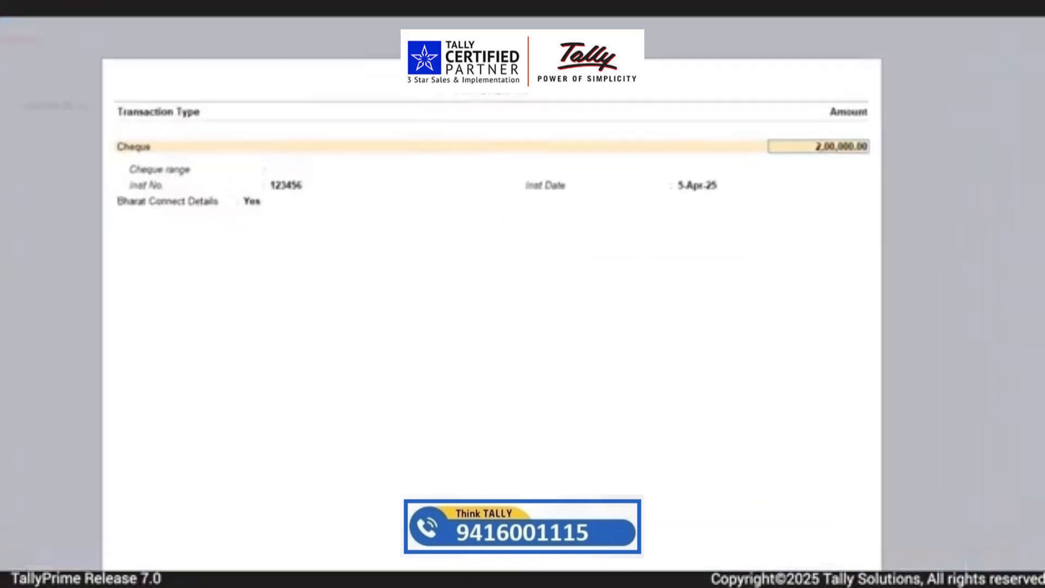
key("Return")
key("Return")
key("Return")
key("Return")
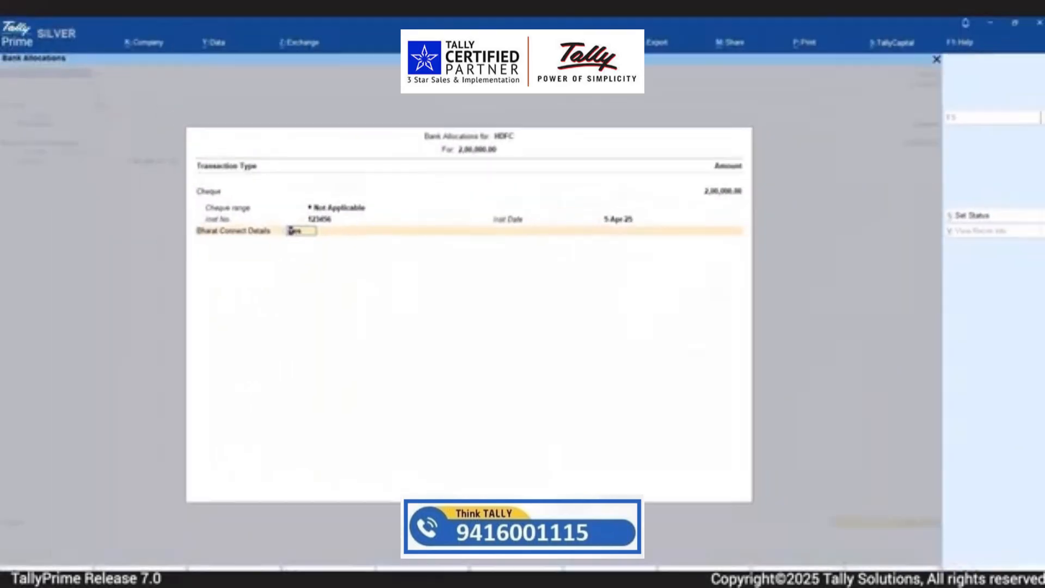
key("Return")
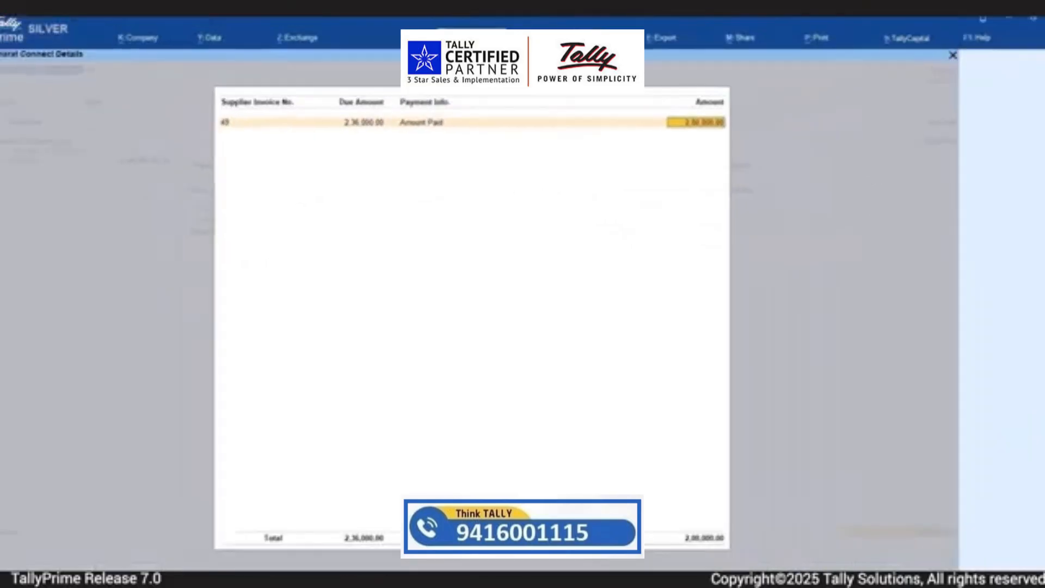
Accept 2,00,000.00 as Amount Paid for supplier invoice 49 in the Bharat Connect details and save the payment voucher
key("Return")
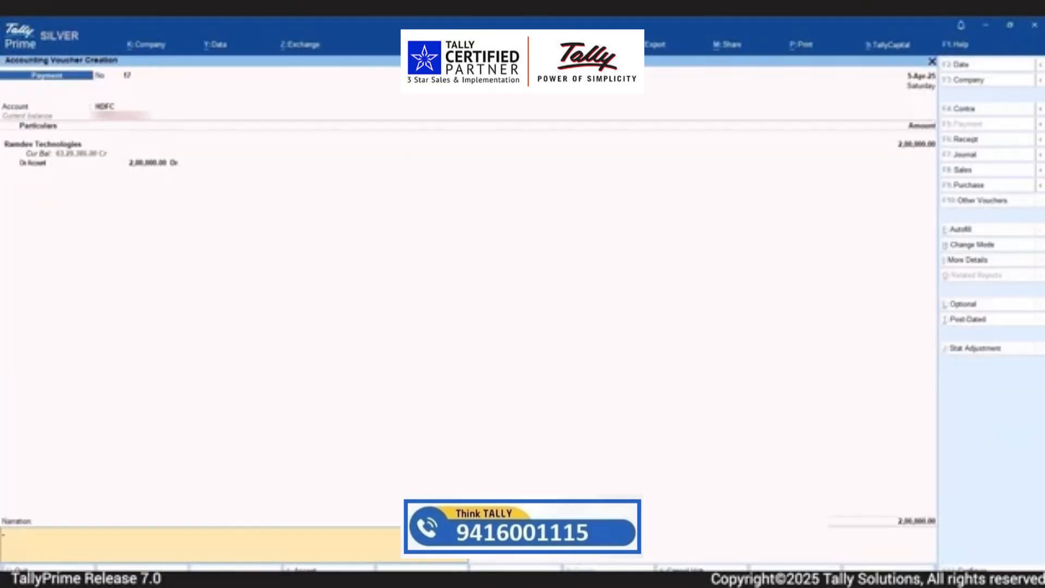
key("Return")
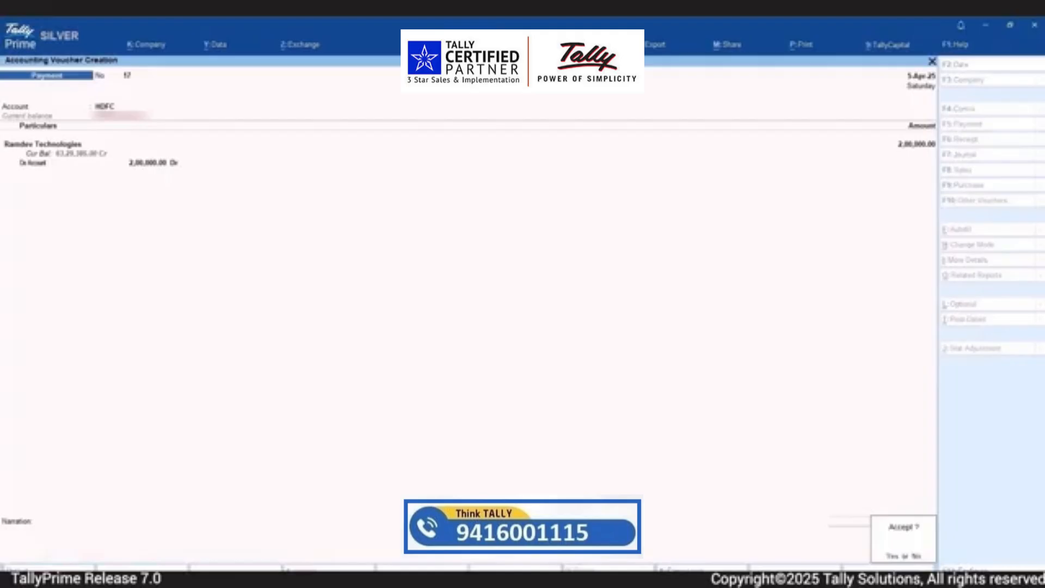
key("Return")
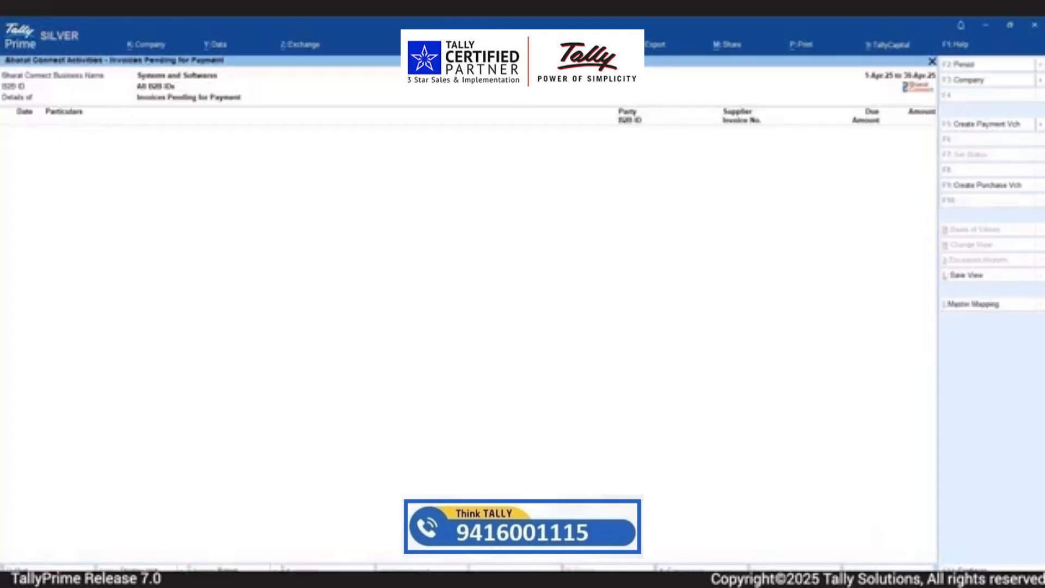